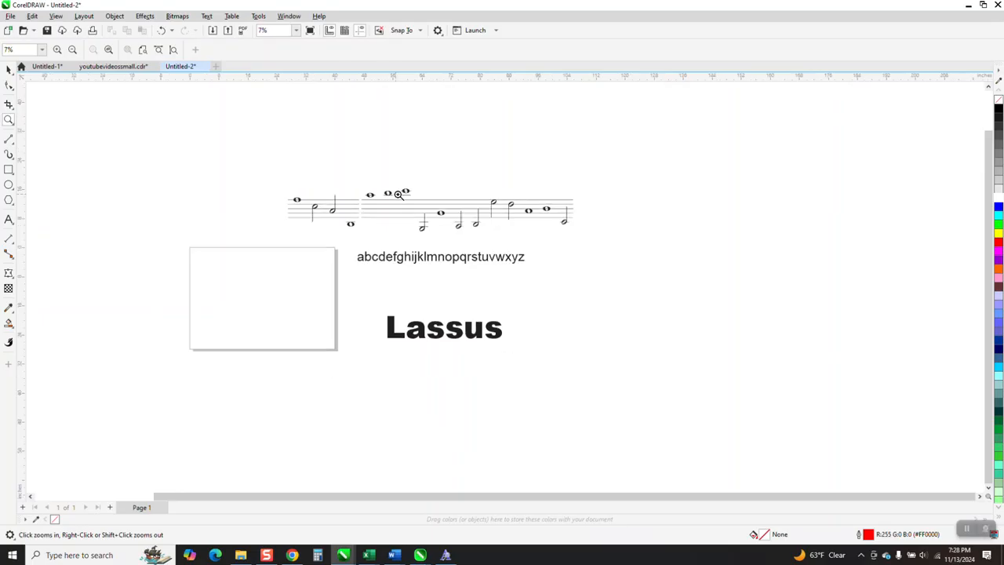
Step: Switch to the browser to view the Lassus font on dafont.com, and return to the Untitled-2 drawing
left_click_drag(345, 311, 560, 387)
scroll(480, 361, "down", 3)
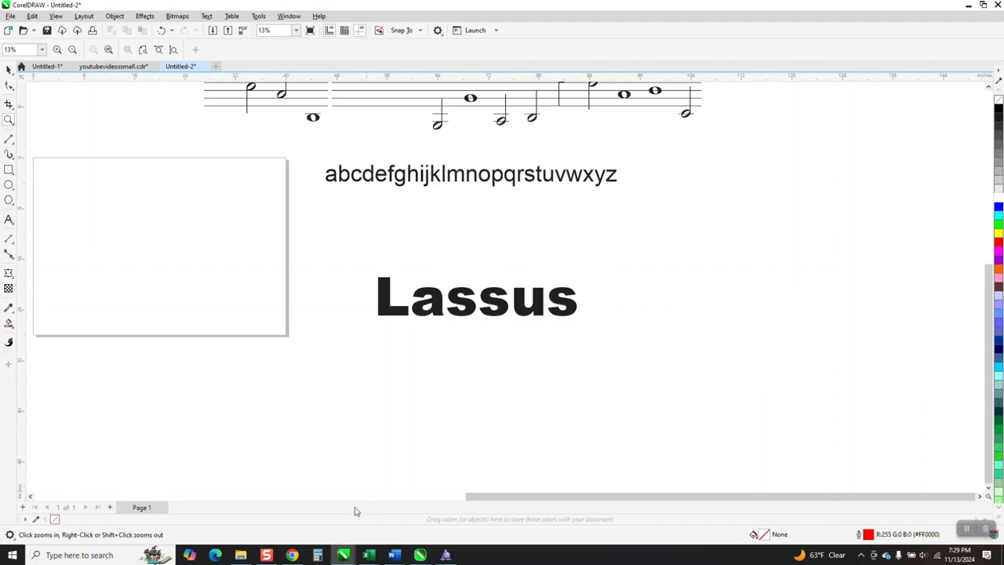
left_click(298, 553)
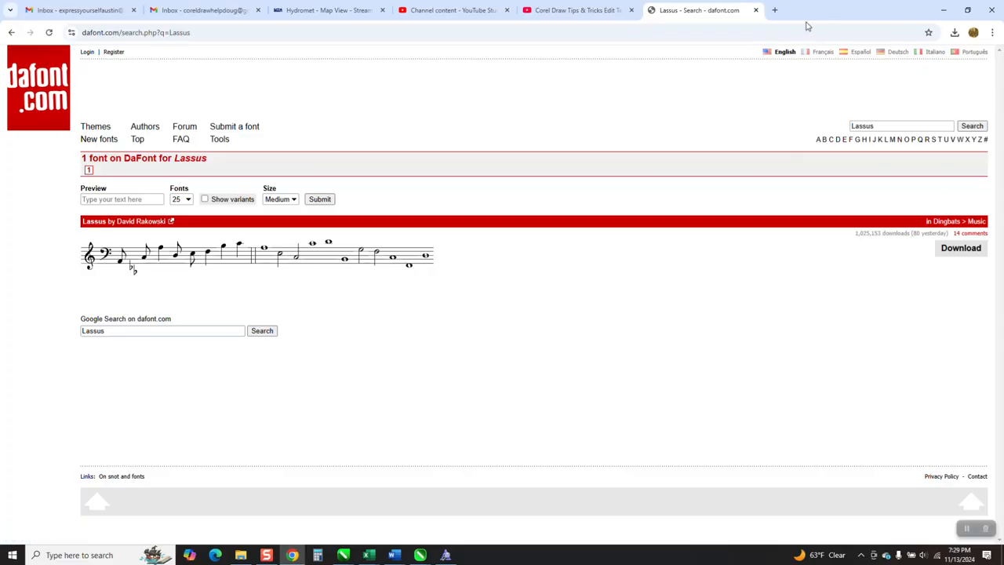
mouse_move(344, 556)
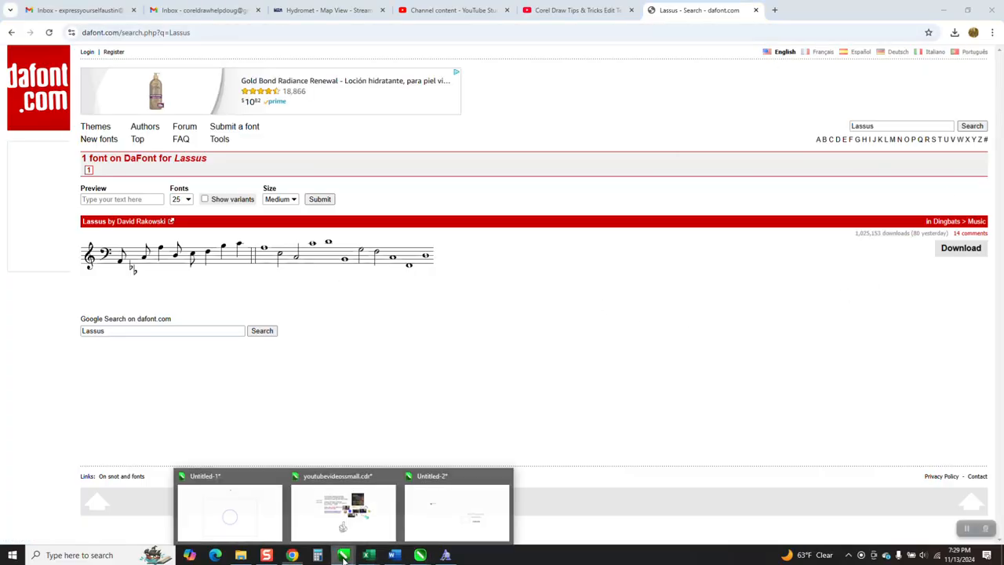
left_click(427, 531)
right_click(478, 372)
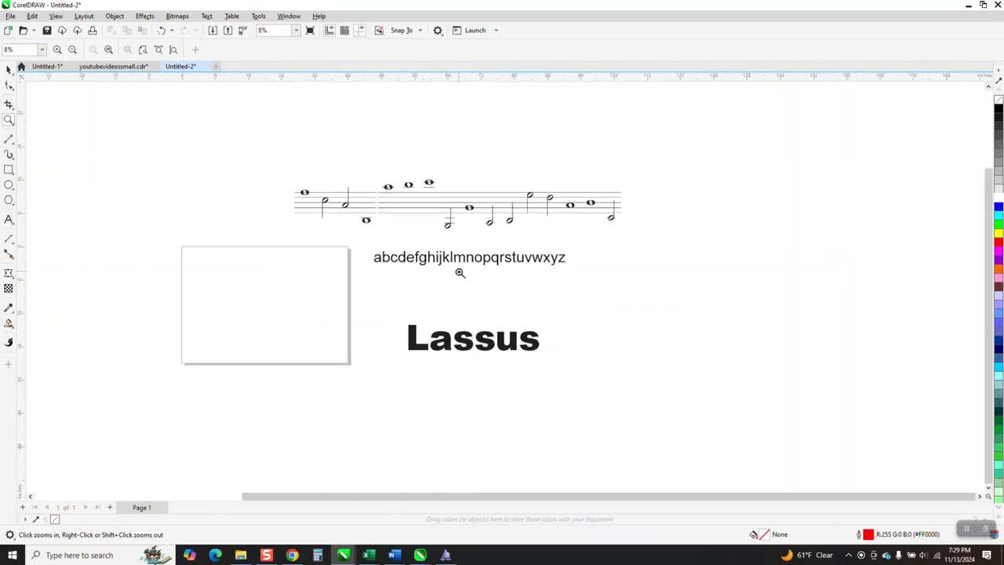
Step: Move the lowercase alphabet text up slightly and place a duplicate of it directly below
left_click_drag(278, 163, 638, 312)
left_click(7, 69)
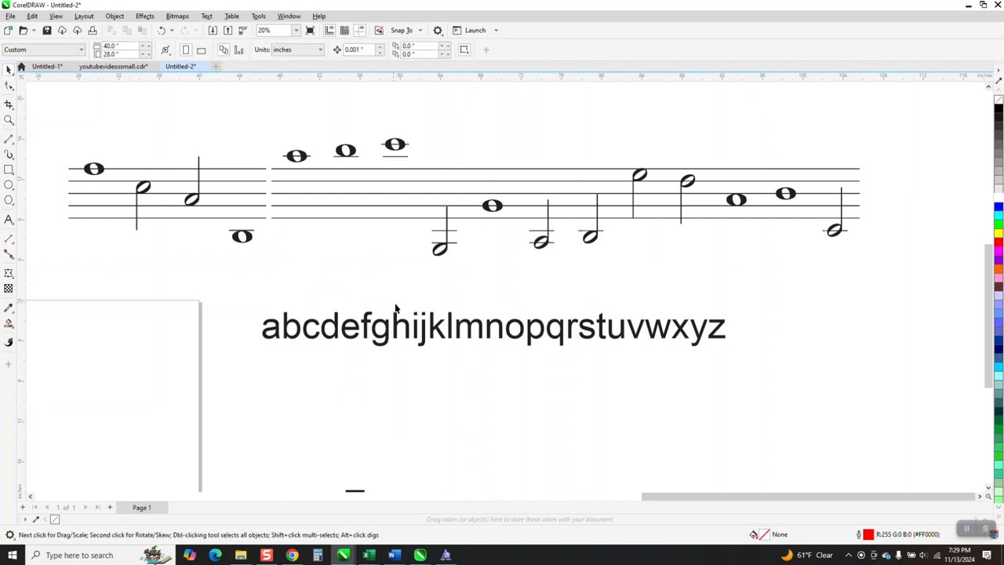
left_click(442, 327)
left_click_drag(442, 327, 442, 310)
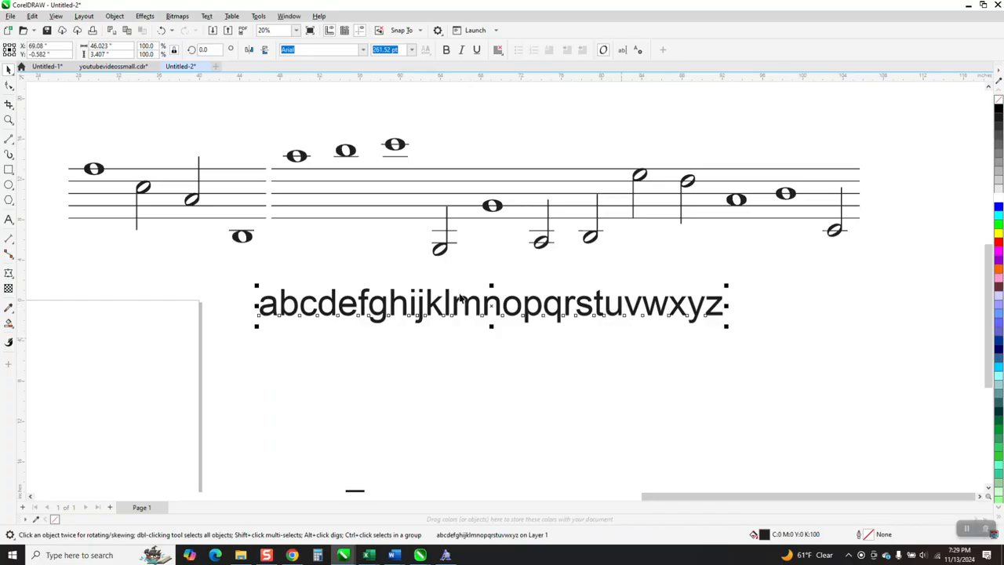
left_click_drag(495, 312, 498, 361)
right_click(498, 361)
Step: Convert the duplicated alphabet to UPPERCASE and centre it a little lower beneath the lowercase line
left_click(207, 15)
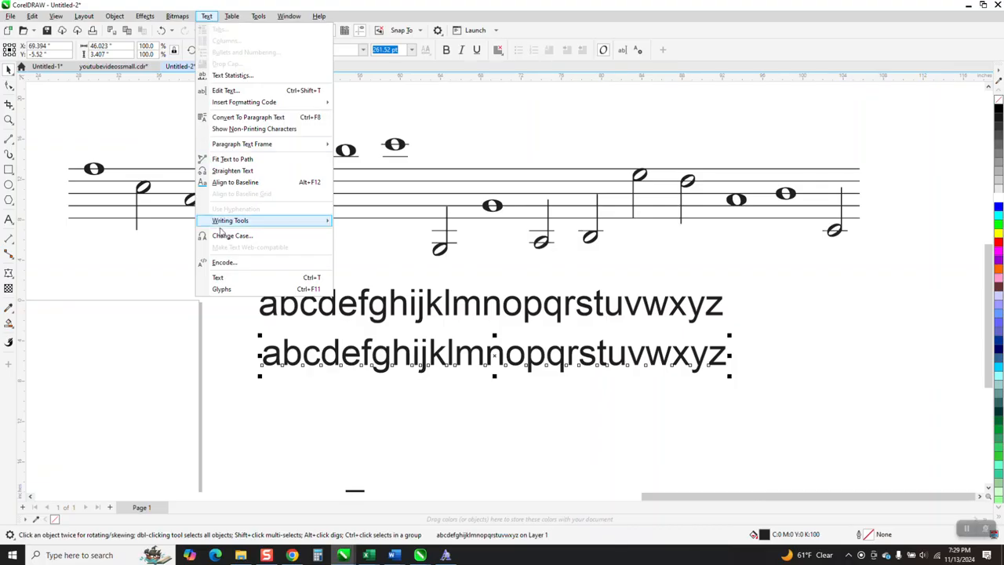
left_click(280, 238)
left_click(460, 267)
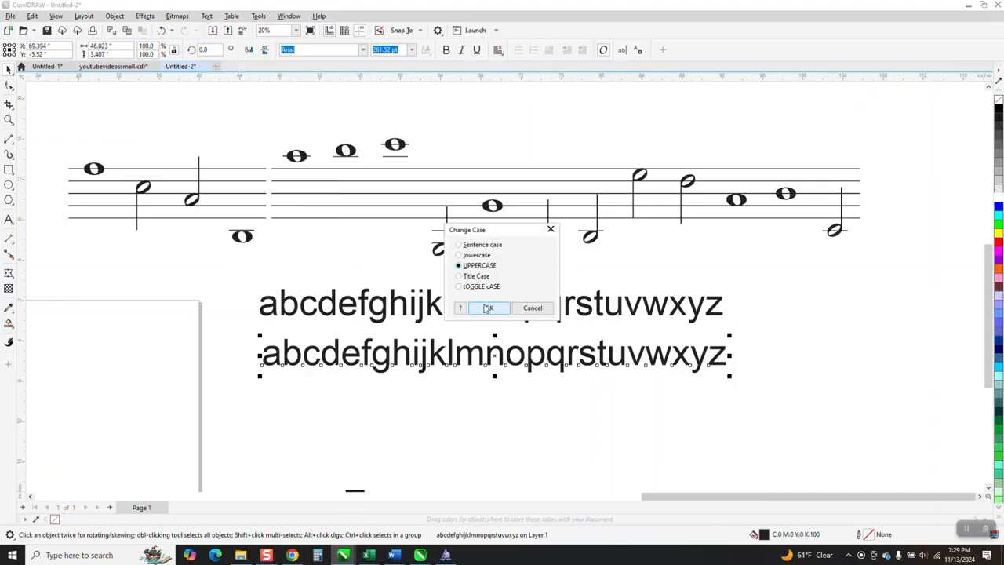
left_click(489, 309)
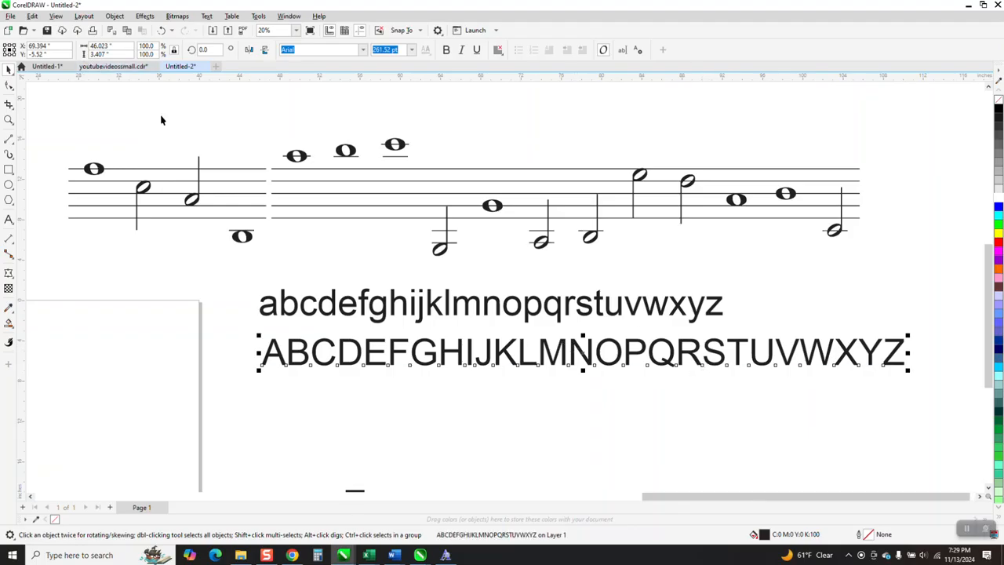
left_click_drag(584, 349, 530, 369)
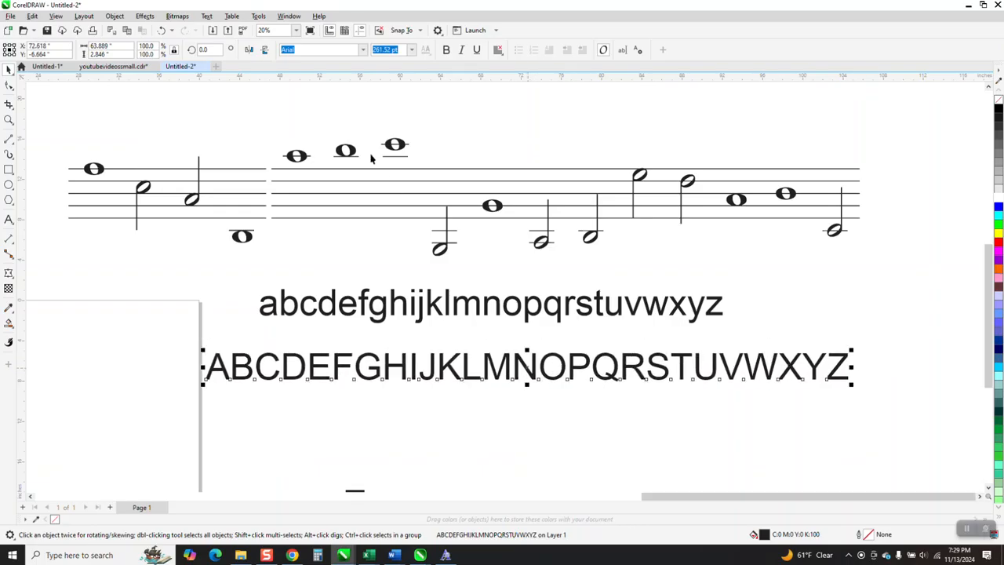
Step: Apply the Lassus font to the uppercase alphabet and enlarge it proportionally to about 60 inches wide
left_click(363, 50)
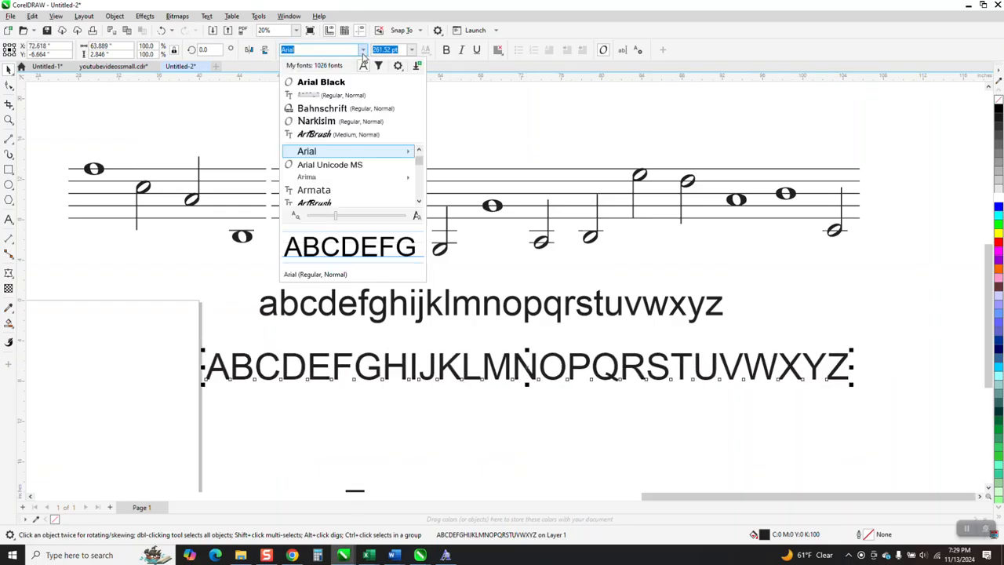
left_click(330, 96)
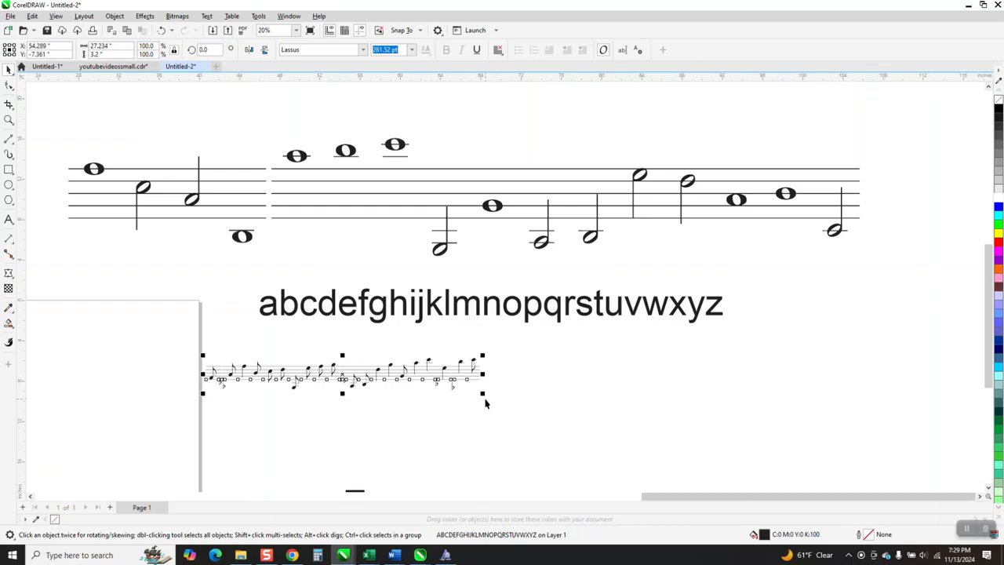
left_click_drag(483, 394, 818, 468)
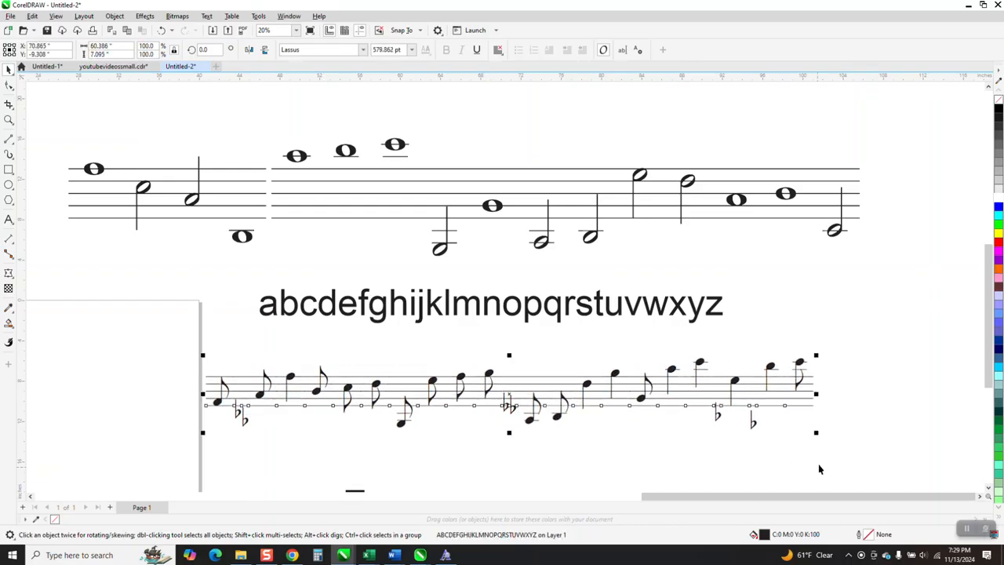
Step: Apply the Lassus font to the lowercase alphabet text and examine its note symbols up close
left_click(619, 312)
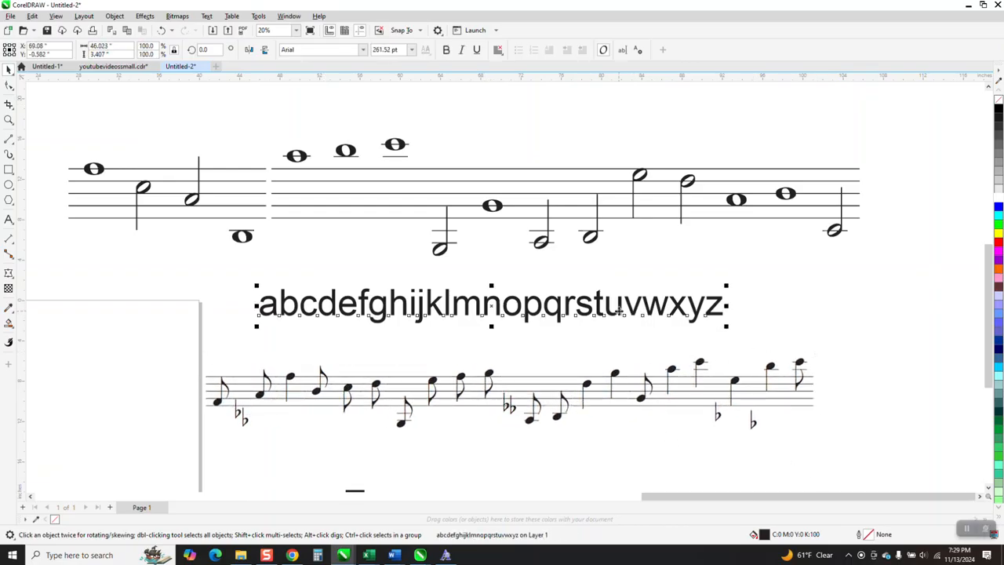
left_click(363, 50)
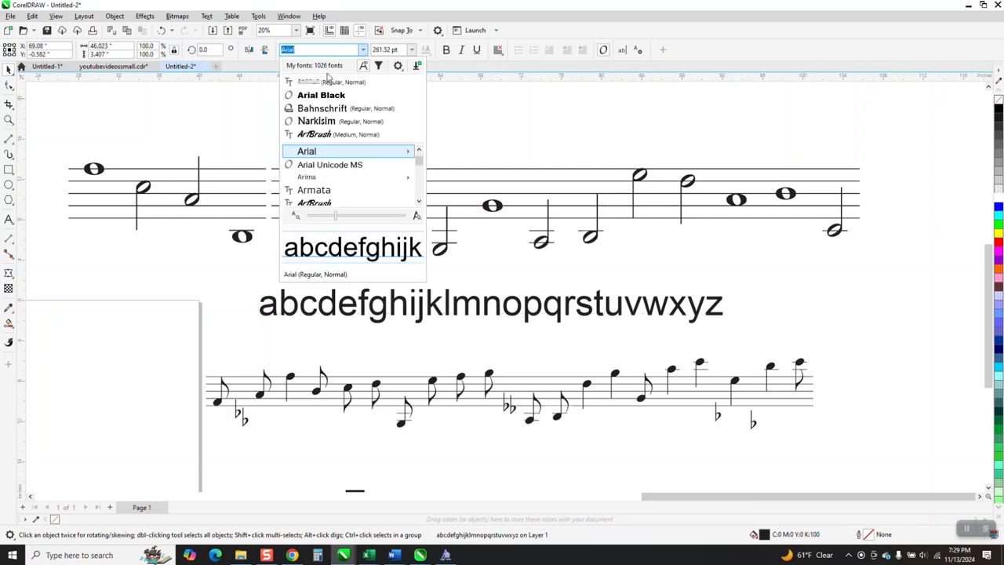
left_click(327, 83)
left_click(8, 119)
left_click_drag(226, 265, 424, 339)
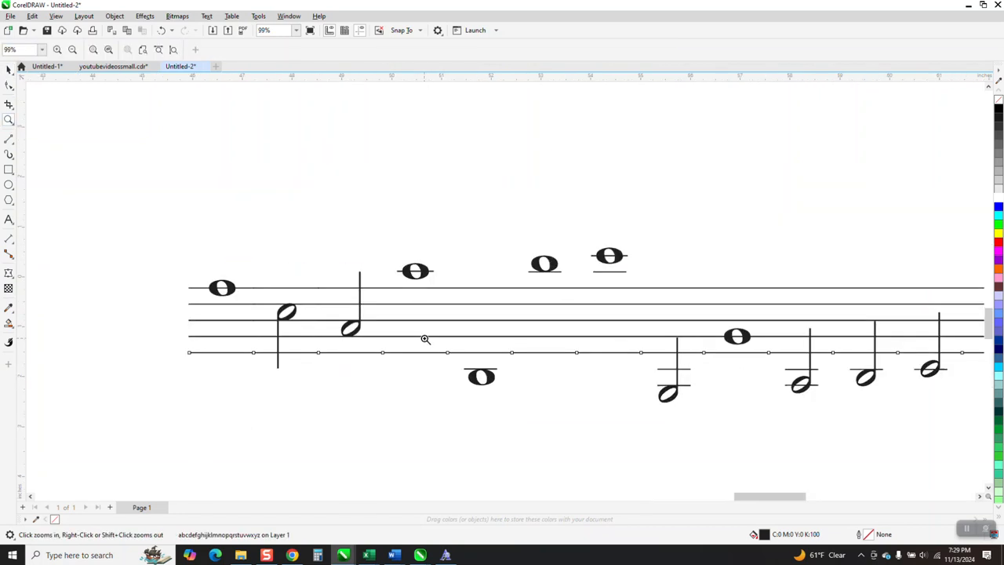
scroll(325, 222, "down", 3)
left_click(9, 69)
left_click(302, 246)
scroll(306, 319, "down", 1)
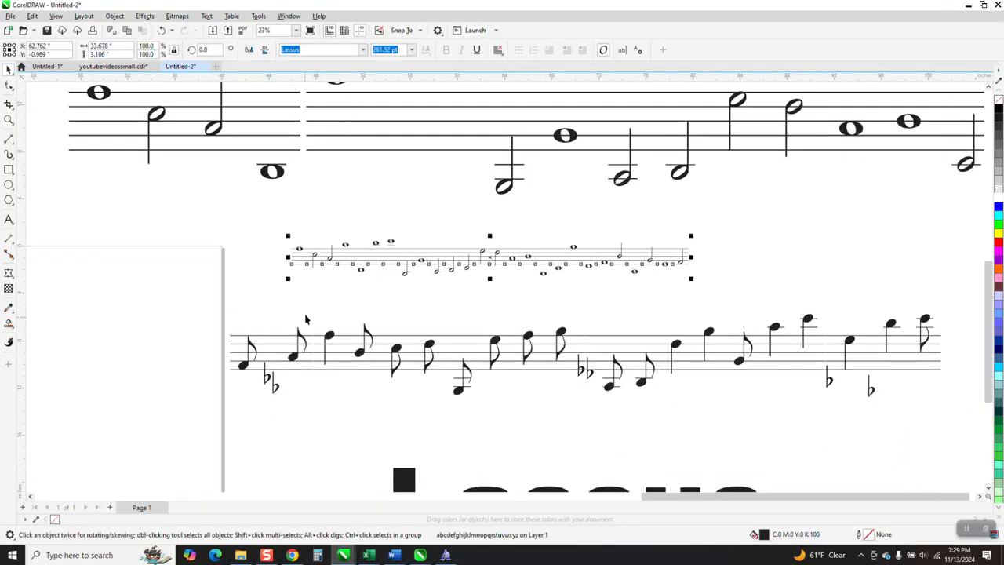
Step: Move the "Lassus" title from below the music rows to above the right end of the large staff
scroll(306, 319, "down", 1)
left_click_drag(497, 455, 605, 405)
left_click_drag(598, 464, 811, 115)
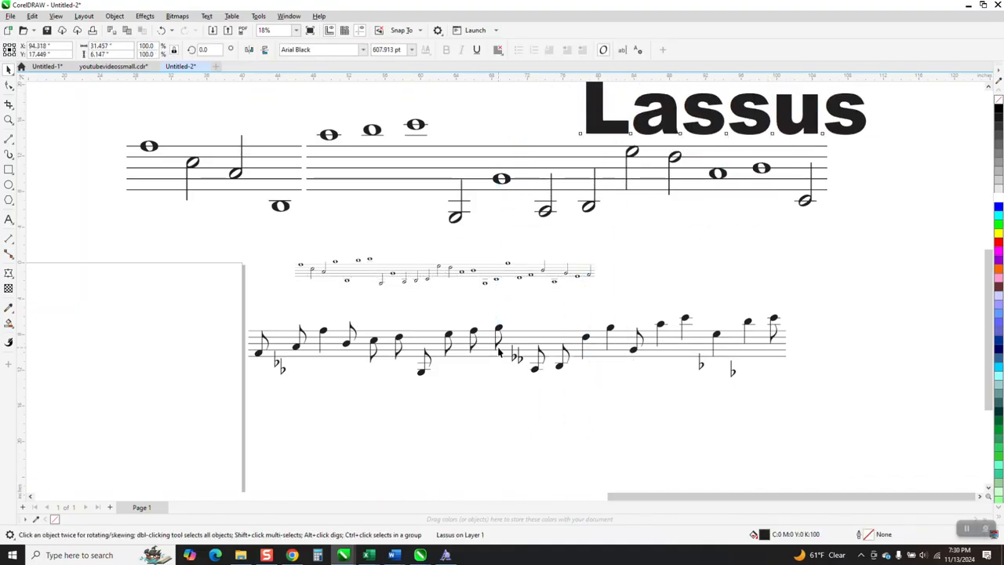
Step: Shift the uppercase-alphabet note row slightly and break it apart into individual characters
left_click_drag(497, 378, 509, 355)
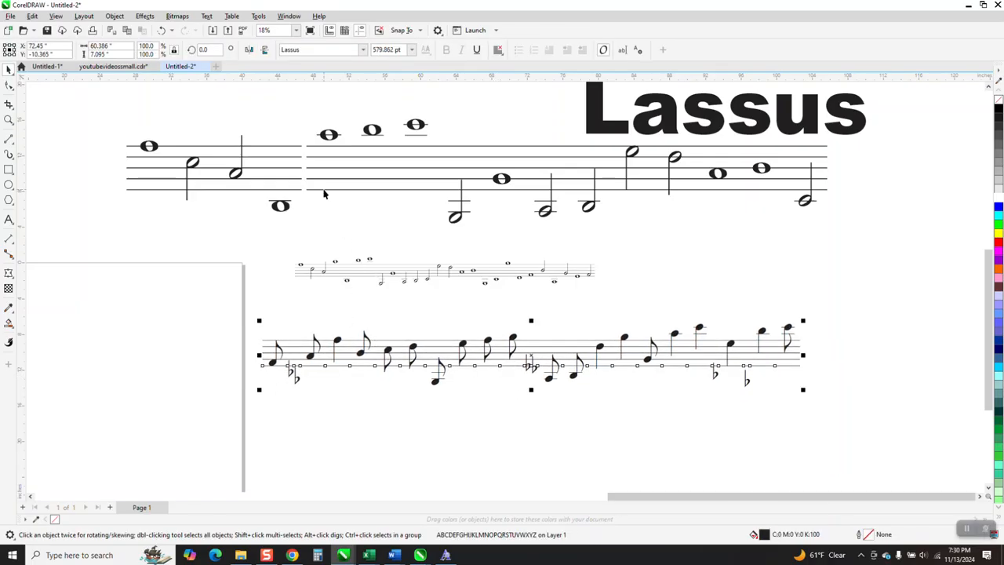
left_click(115, 17)
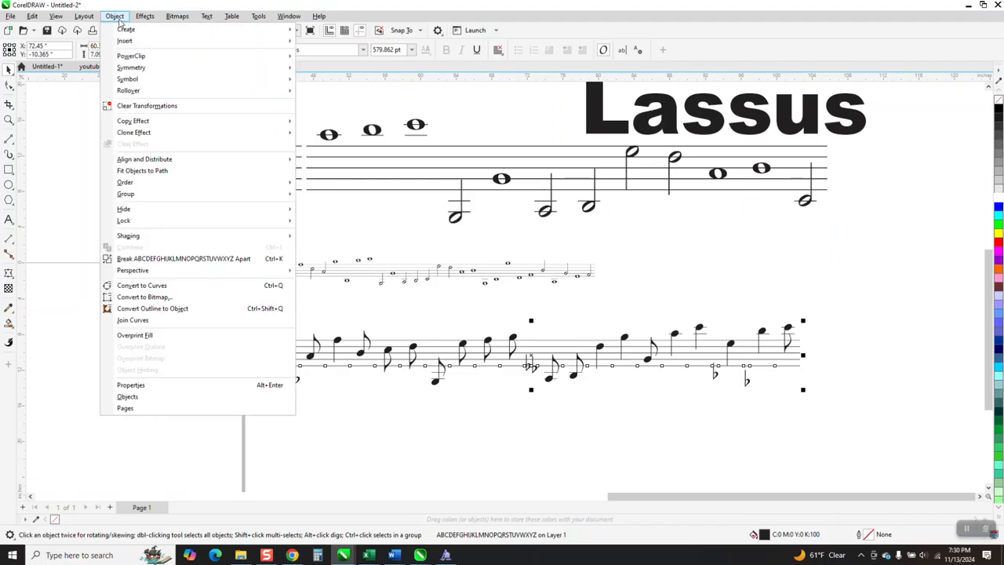
left_click(179, 258)
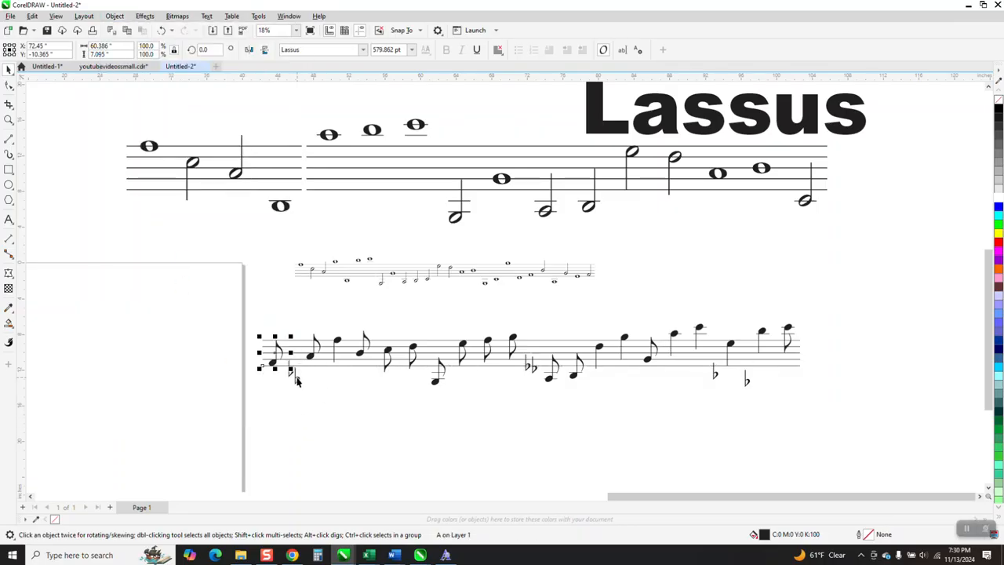
Step: Pull the A, E, G, Z, C and N symbols out of the broken-apart row into the space around it
left_click_drag(275, 363, 199, 353)
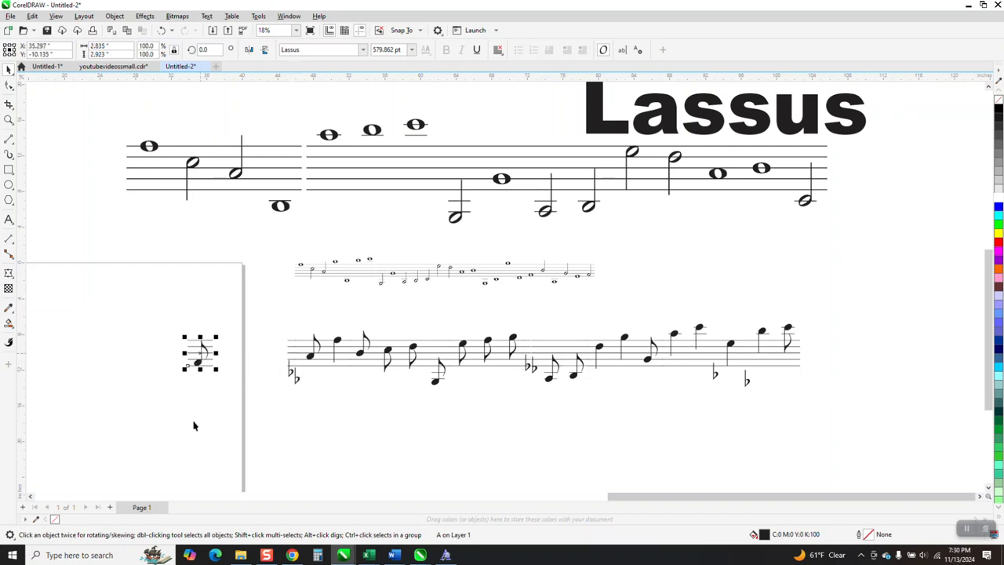
left_click_drag(335, 347, 250, 347)
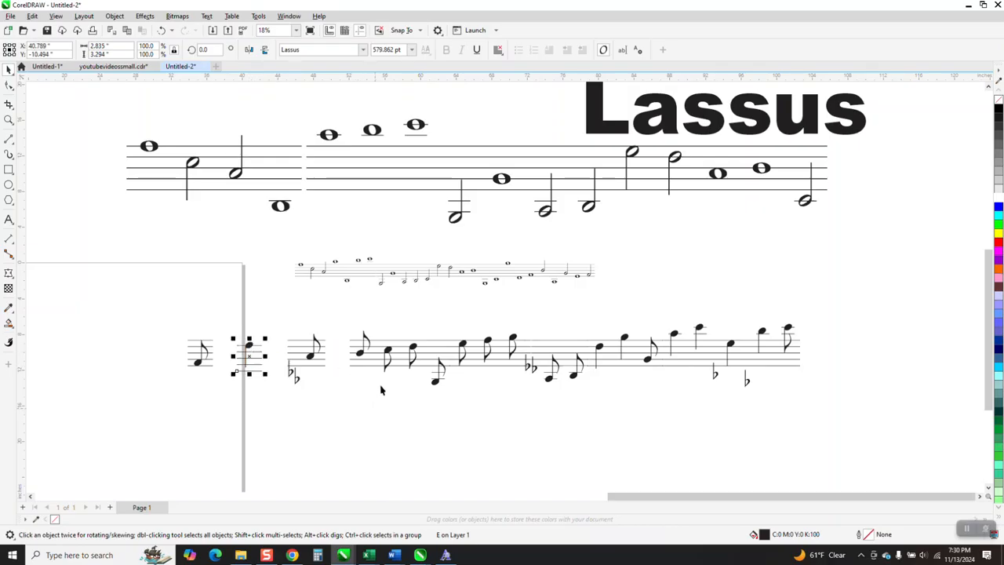
left_click_drag(392, 366, 242, 418)
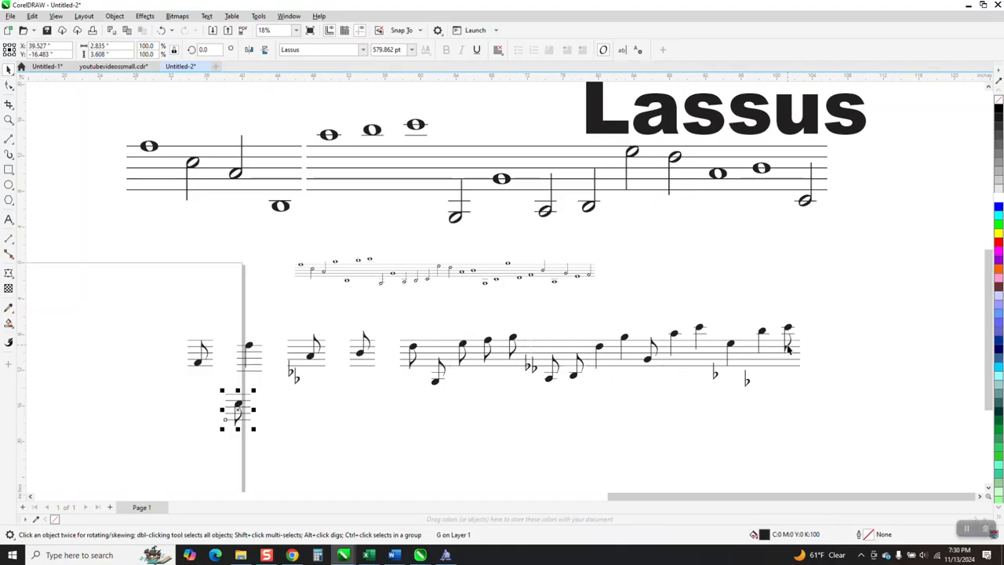
left_click_drag(788, 349, 269, 413)
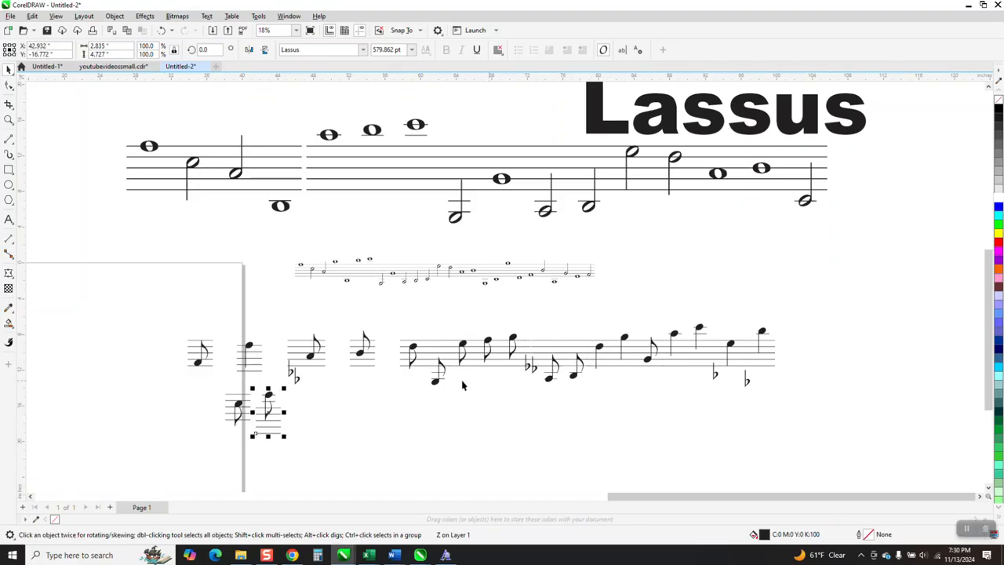
left_click_drag(298, 382, 329, 436)
left_click_drag(534, 370, 484, 431)
Step: Try Arial Black on all 26 separated symbols to reveal their letters, and undo the font change
scroll(271, 351, "down", 1)
left_click_drag(189, 319, 530, 422)
left_click_drag(737, 459, 737, 454)
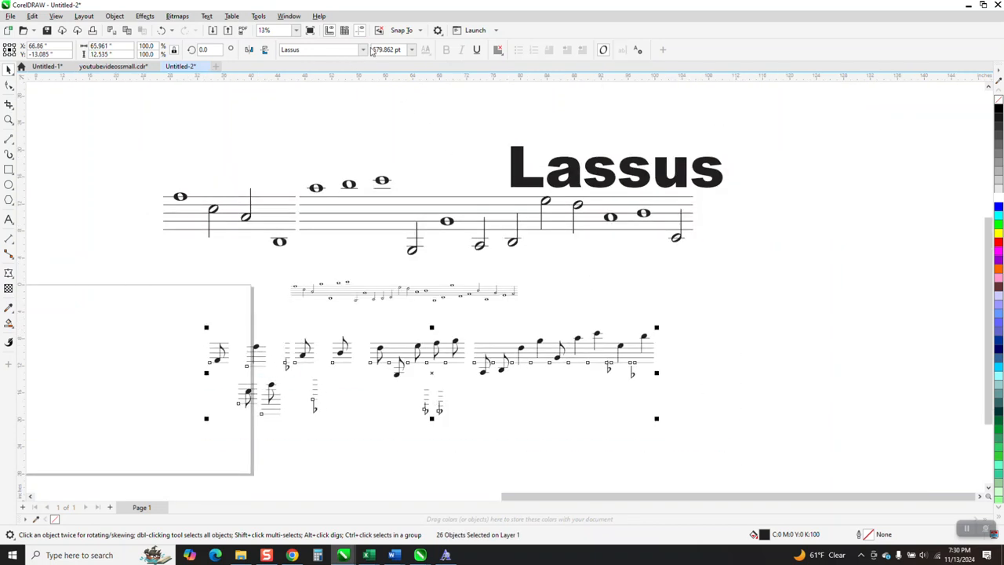
left_click(363, 50)
left_click(321, 99)
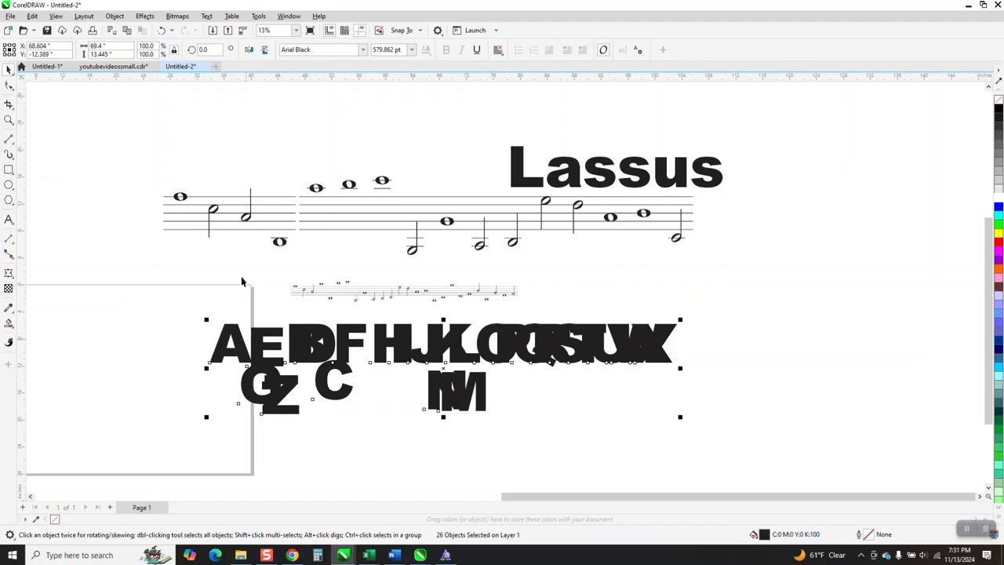
left_click(161, 30)
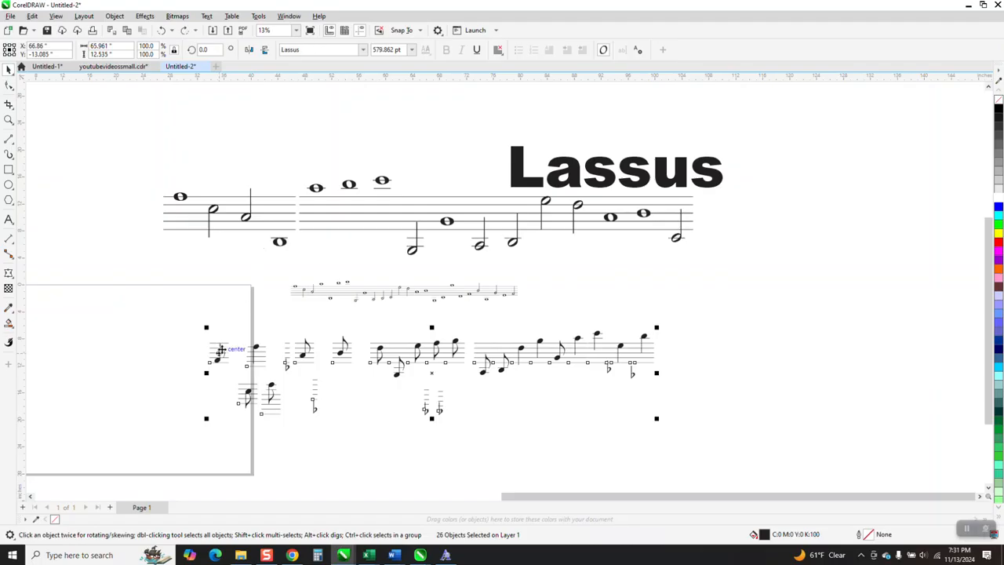
Step: Line up the separated A, E, G, Z and N symbols in a row above the large staff
left_click(185, 316)
left_click_drag(218, 353, 128, 135)
left_click_drag(215, 323, 267, 416)
left_click_drag(262, 363, 185, 147)
left_click_drag(245, 404, 218, 146)
left_click_drag(275, 414, 257, 141)
left_click_drag(428, 404, 276, 135)
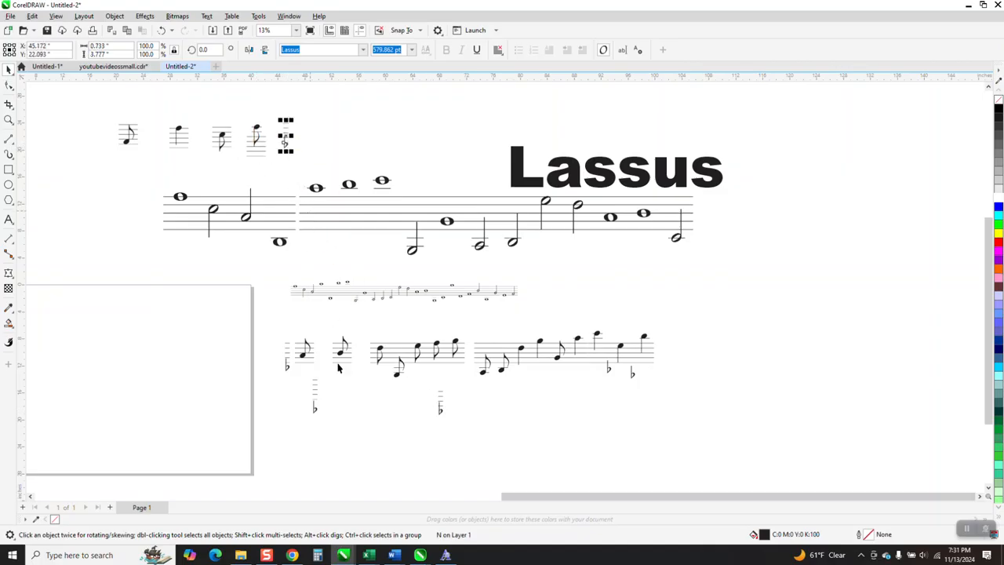
Step: Break the large lowercase staff text apart and add its b and o notes to the end of the collected row
left_click(214, 210)
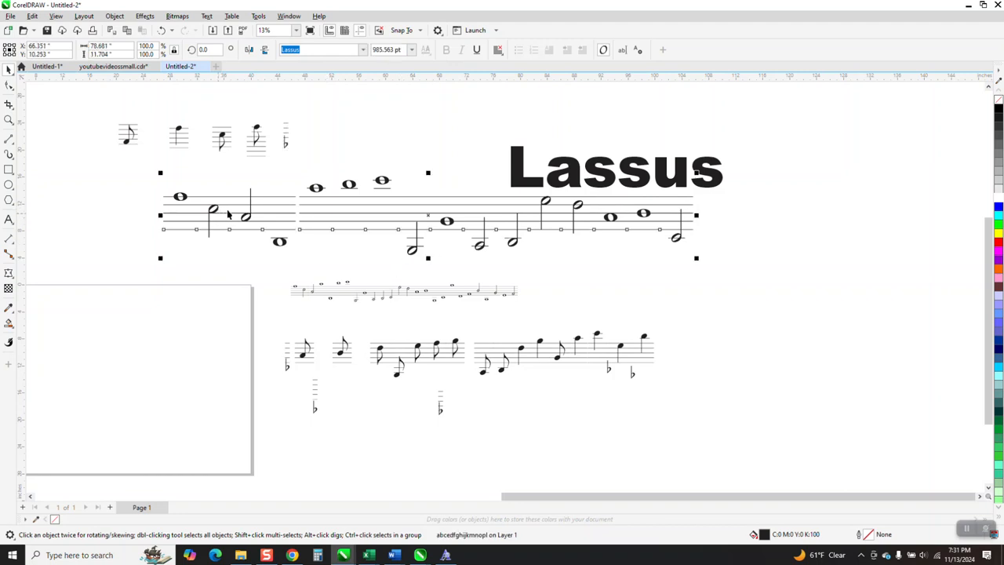
left_click(115, 15)
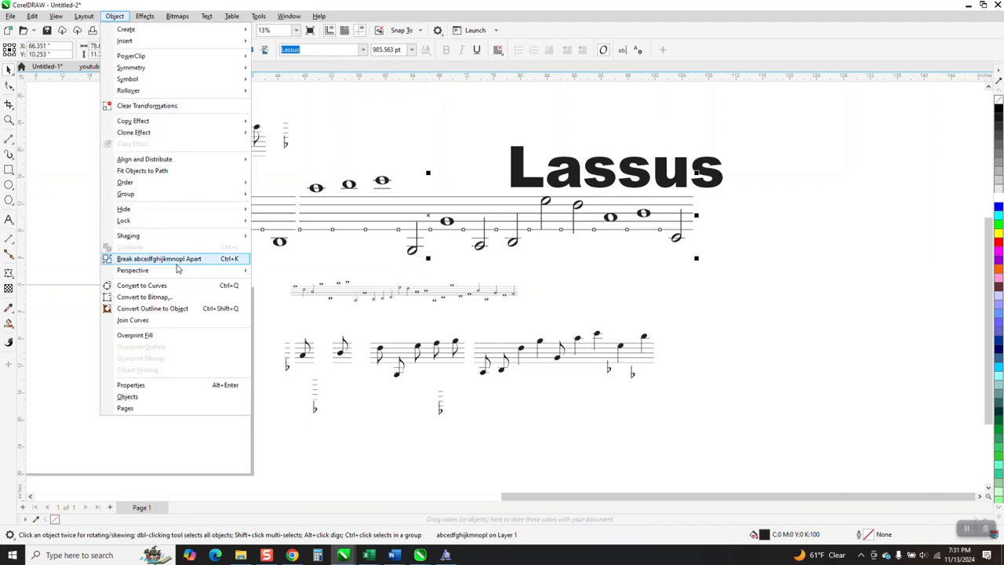
left_click(177, 262)
left_click_drag(214, 214, 336, 140)
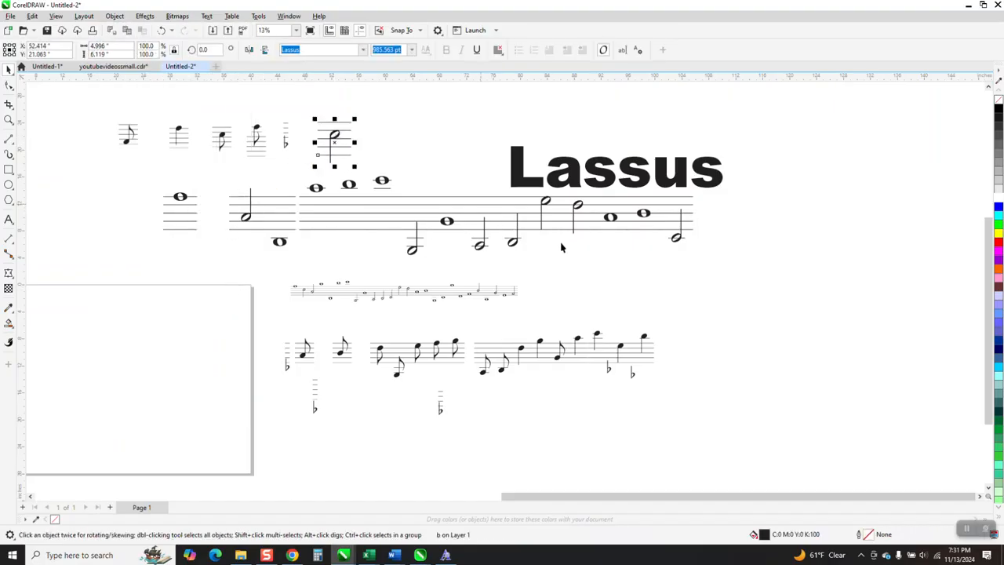
left_click_drag(612, 218, 392, 146)
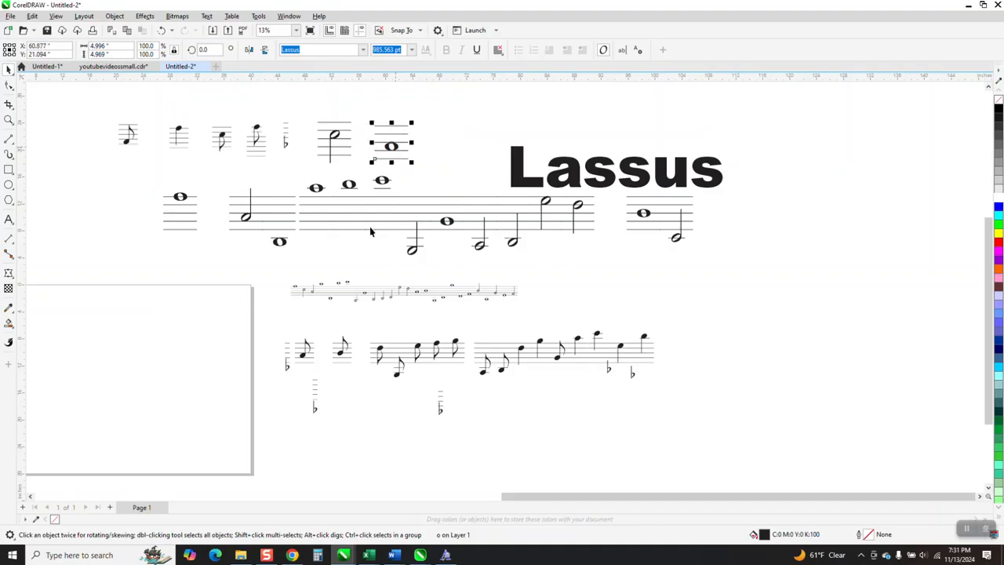
Step: Move the seven collected note symbols to the empty area beyond the Lassus title and set them in Arial Black
scroll(371, 231, "down", 2)
left_click_drag(155, 141, 400, 185)
left_click_drag(274, 163, 762, 270)
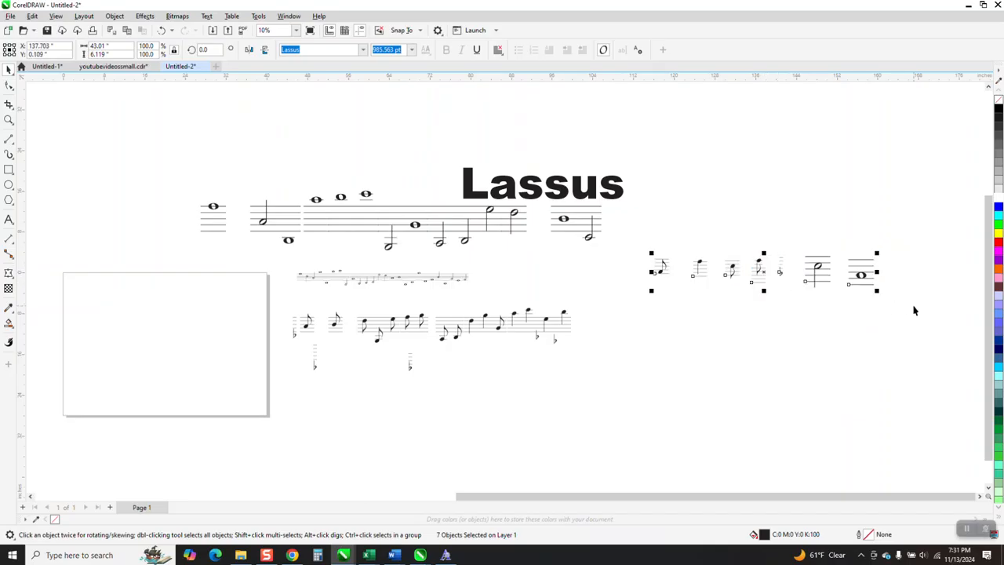
left_click(362, 51)
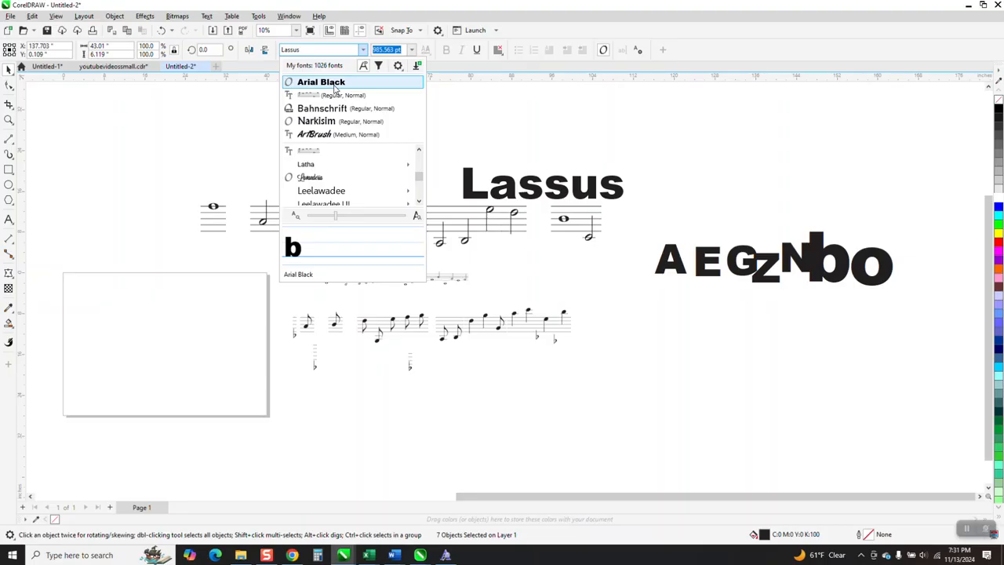
left_click(334, 86)
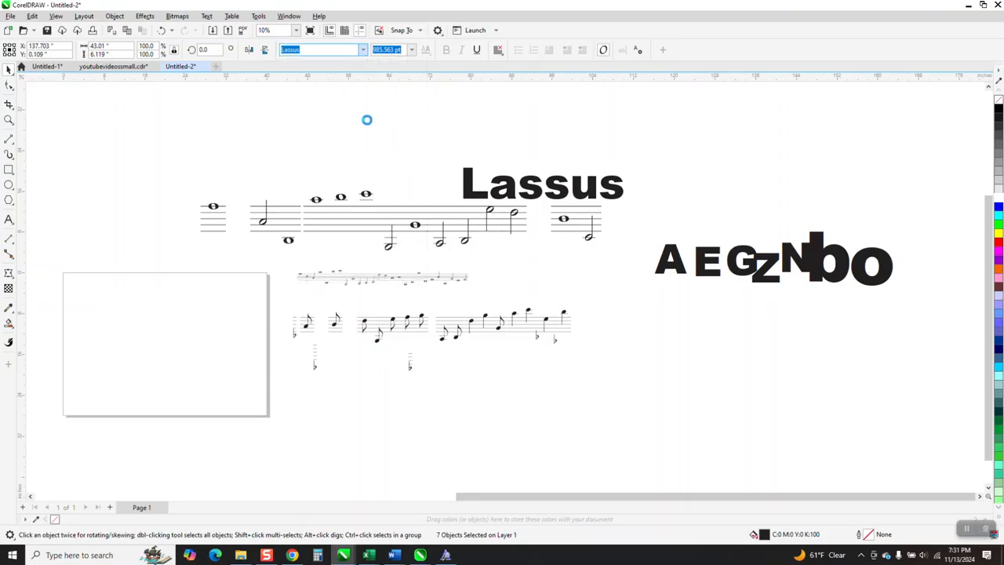
Step: Move the letter o away from the b at the end of the row, then shift the b and undo that shift
left_click(662, 394)
left_click_drag(883, 270, 915, 271)
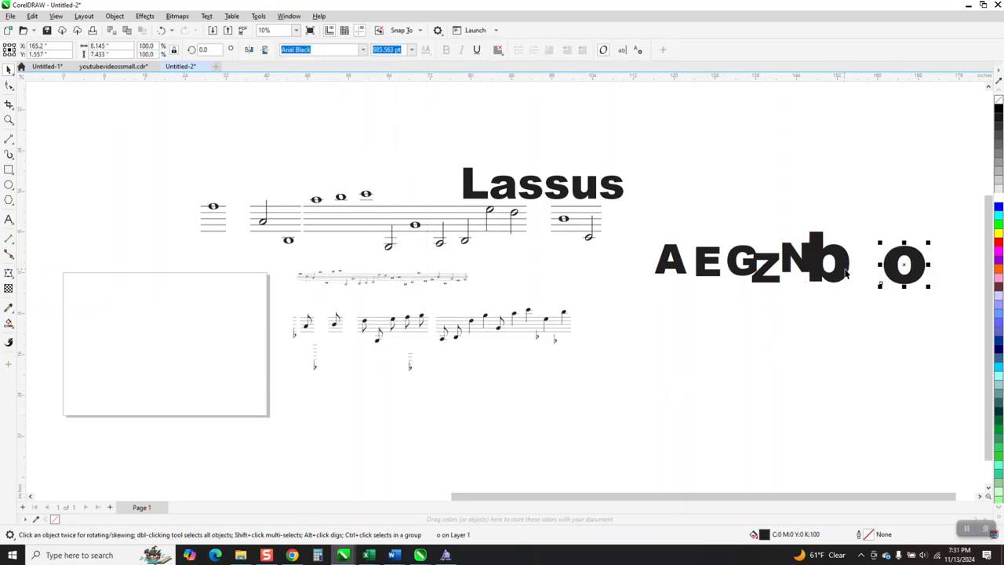
left_click_drag(845, 272, 866, 271)
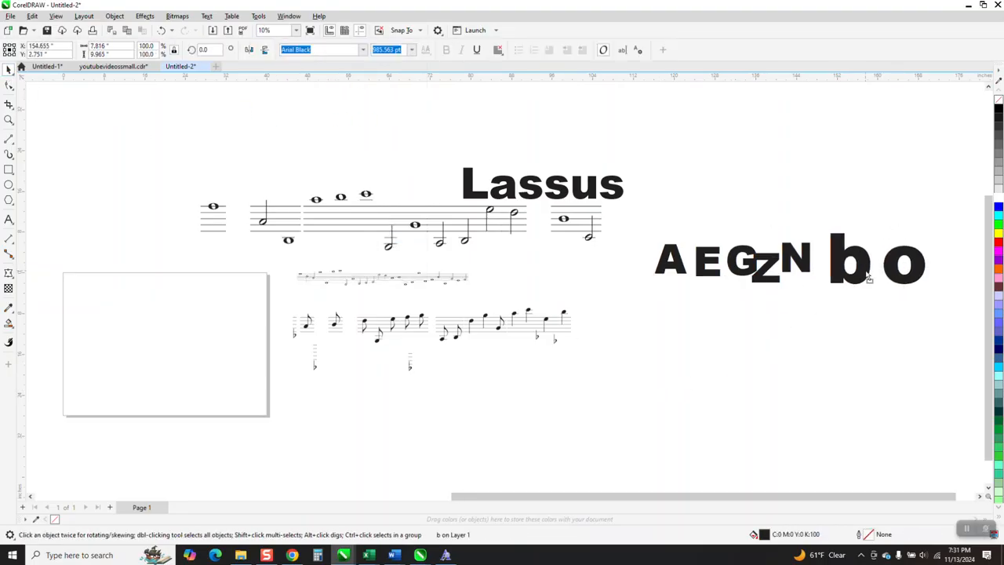
left_click(161, 29)
Step: Duplicate the row of seven letters directly above itself and set the copy in the Lassus font
left_click_drag(650, 209, 765, 266)
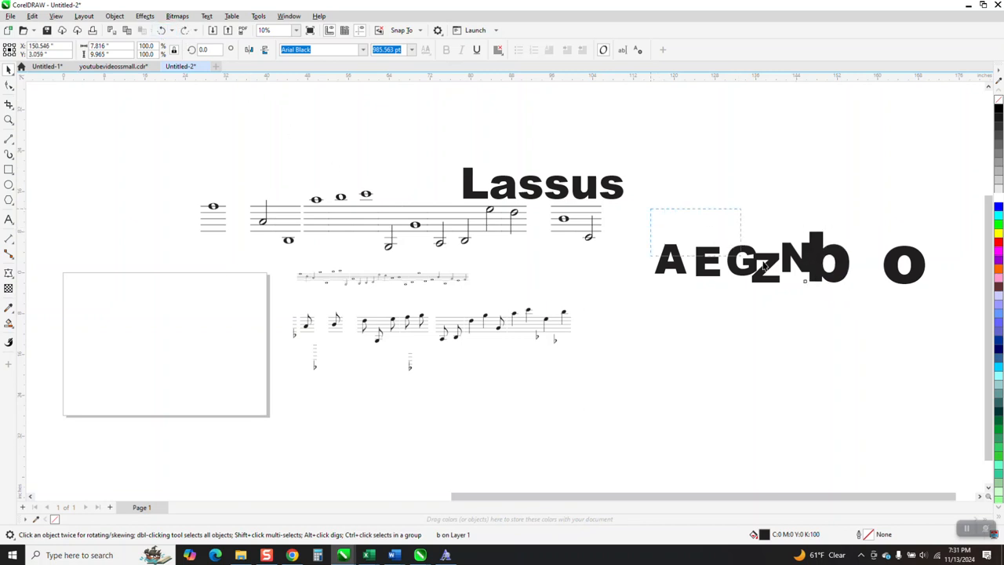
left_click_drag(929, 312, 945, 321)
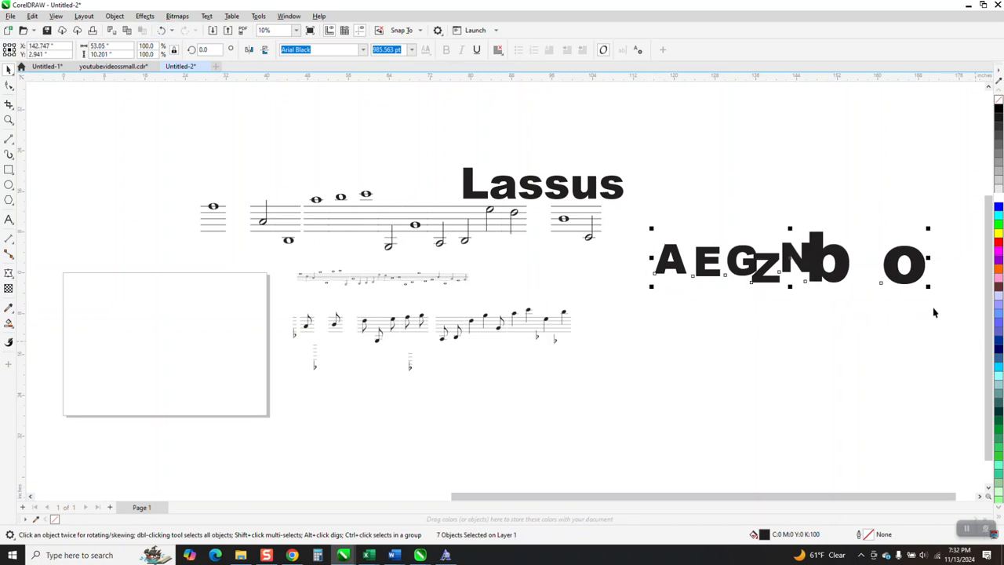
left_click_drag(798, 282, 798, 203)
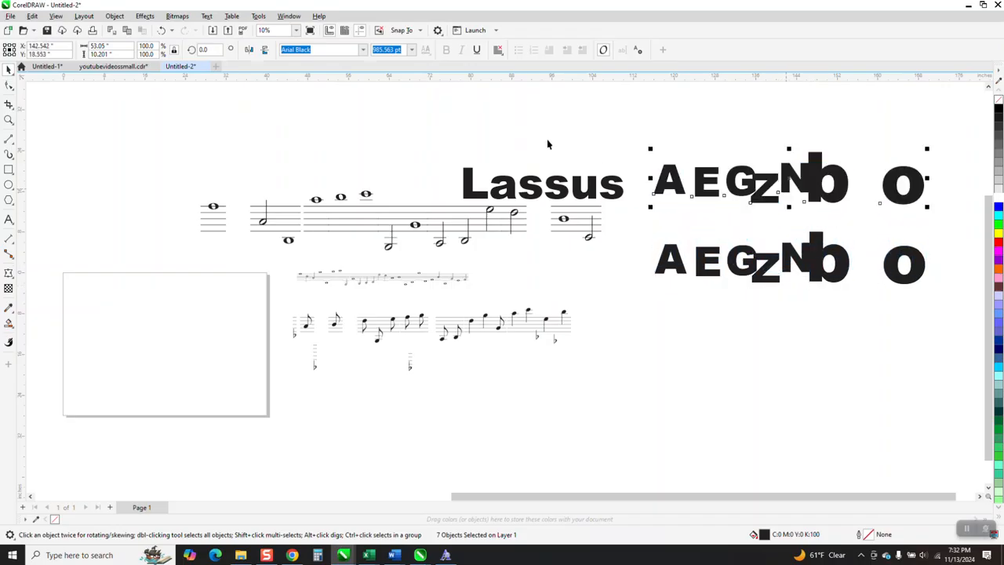
left_click(362, 50)
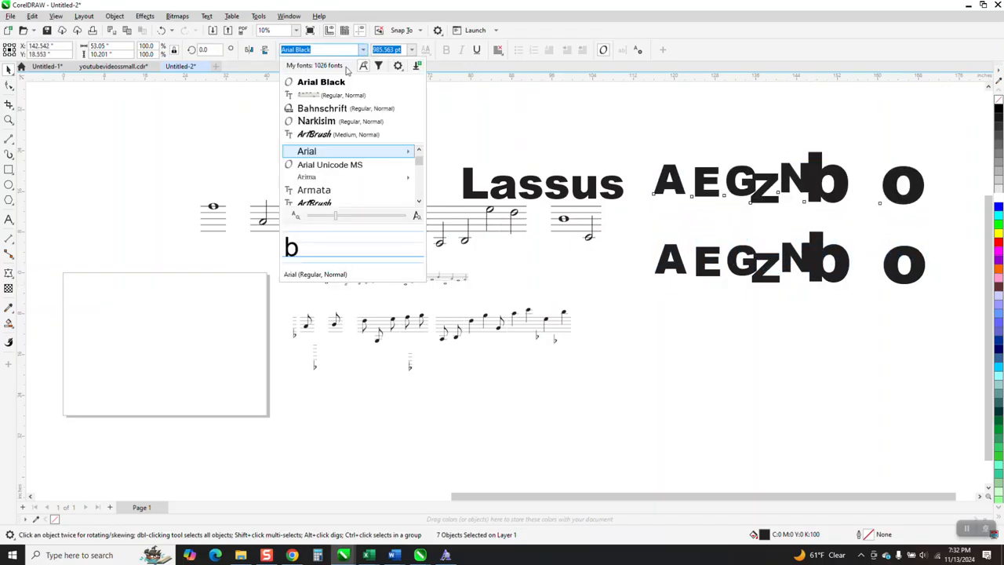
left_click(338, 96)
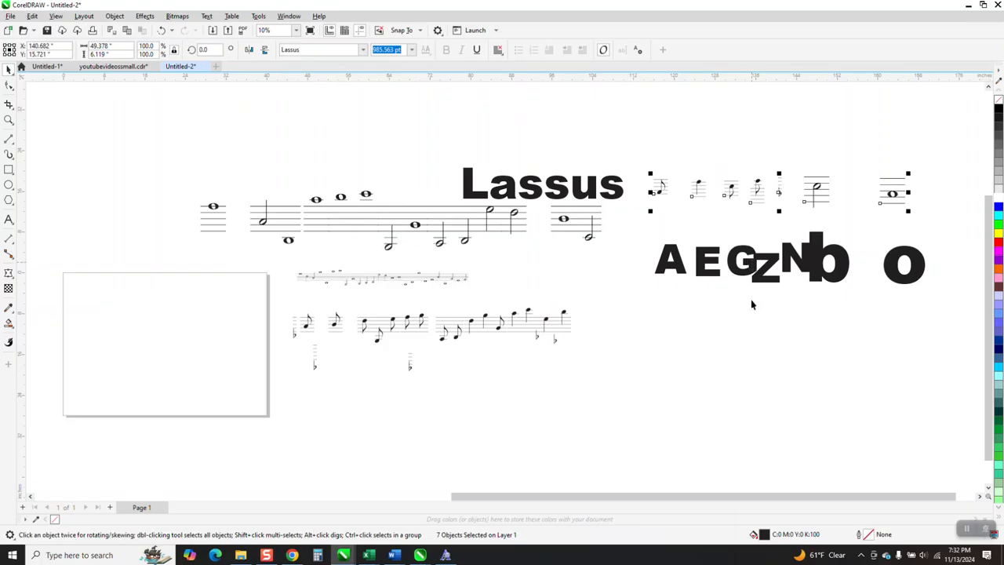
Step: Reposition the overlapping letters A, G, b and N in the lower row so each letter stands clear
left_click(679, 269)
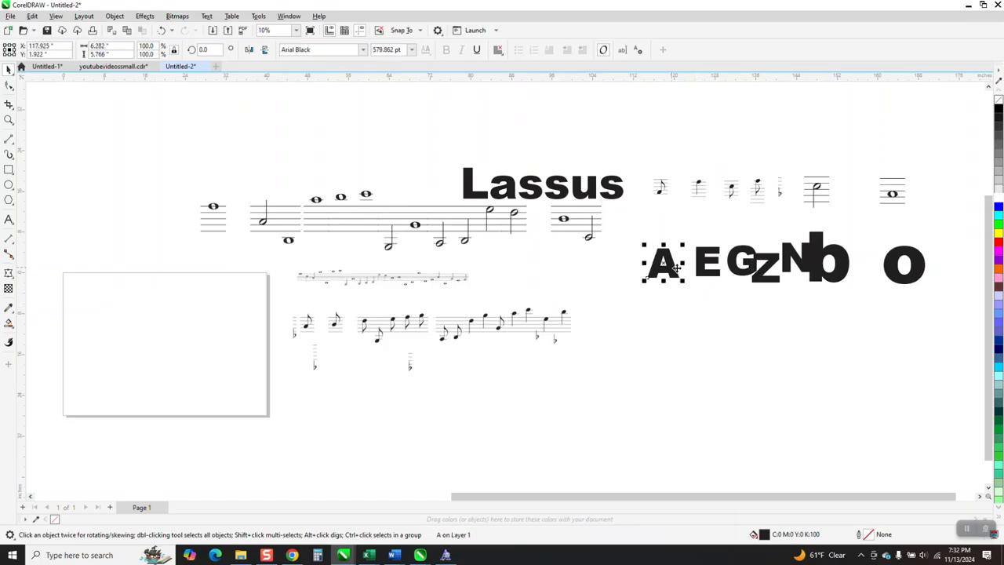
key("Escape")
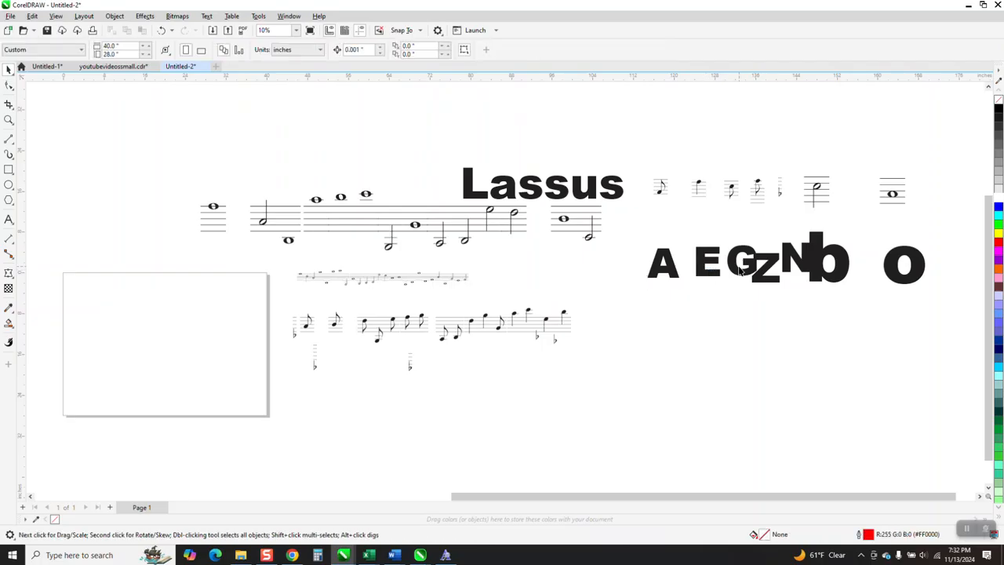
left_click(737, 270)
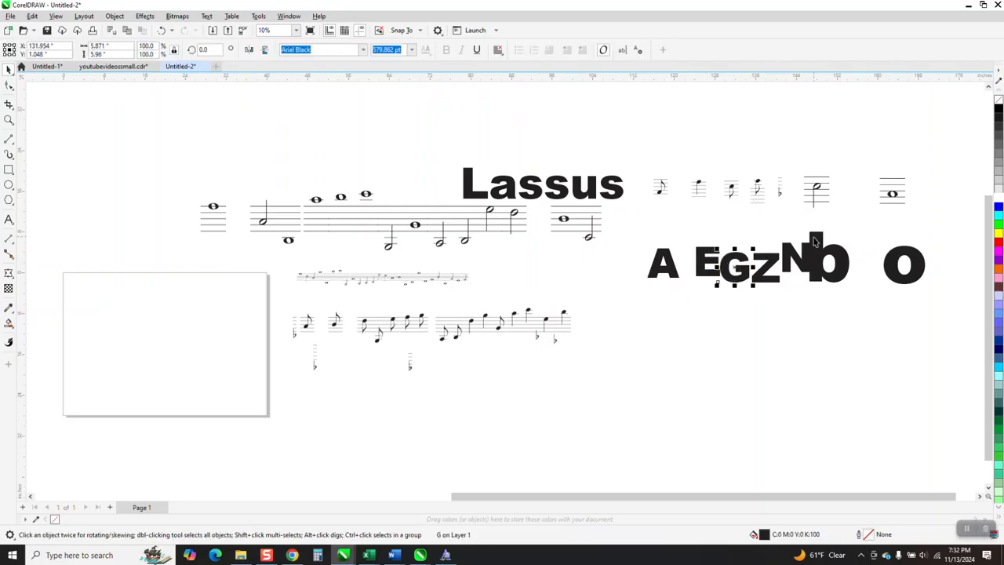
left_click_drag(838, 259, 814, 273)
left_click(810, 266)
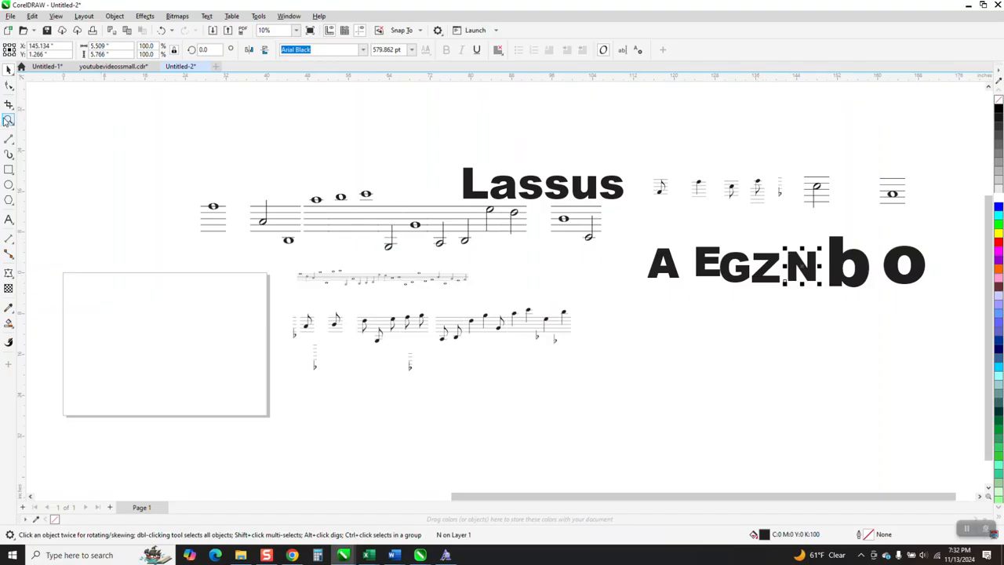
left_click(7, 119)
left_click_drag(643, 164, 972, 338)
scroll(751, 269, "down", 2)
left_click(7, 69)
left_click(337, 358)
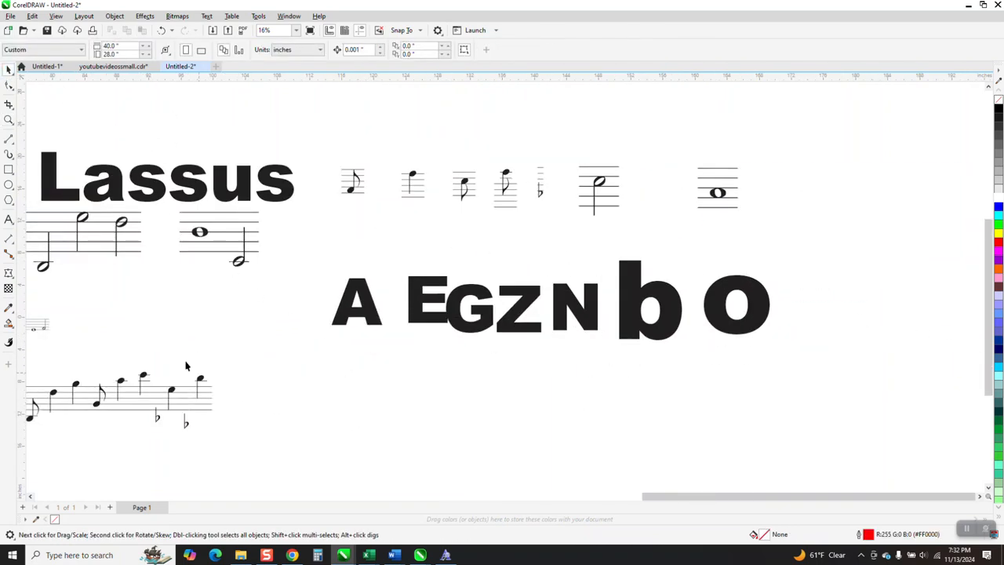
left_click(8, 219)
left_click(353, 407)
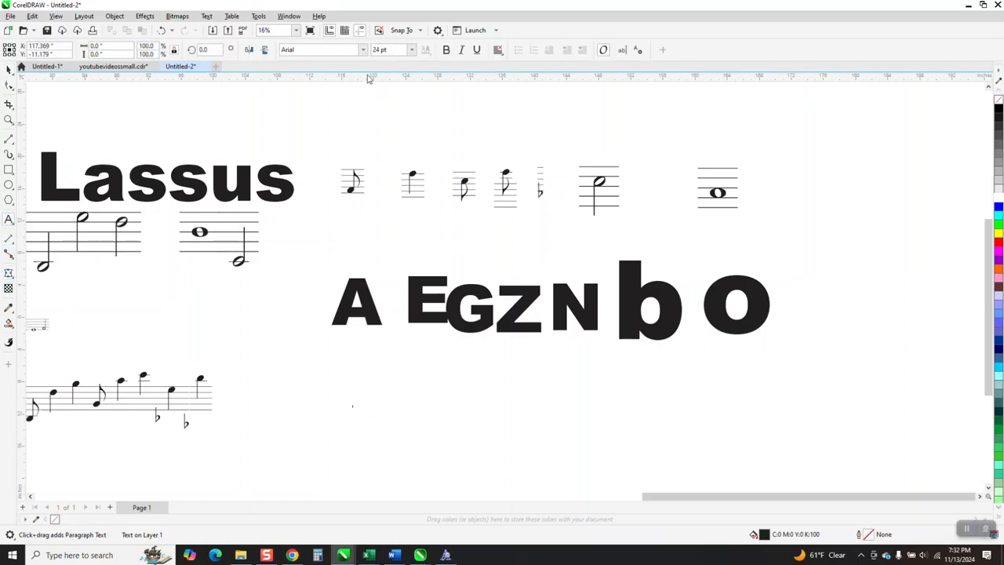
left_click(411, 50)
left_click(391, 219)
left_click(363, 392)
left_click(9, 68)
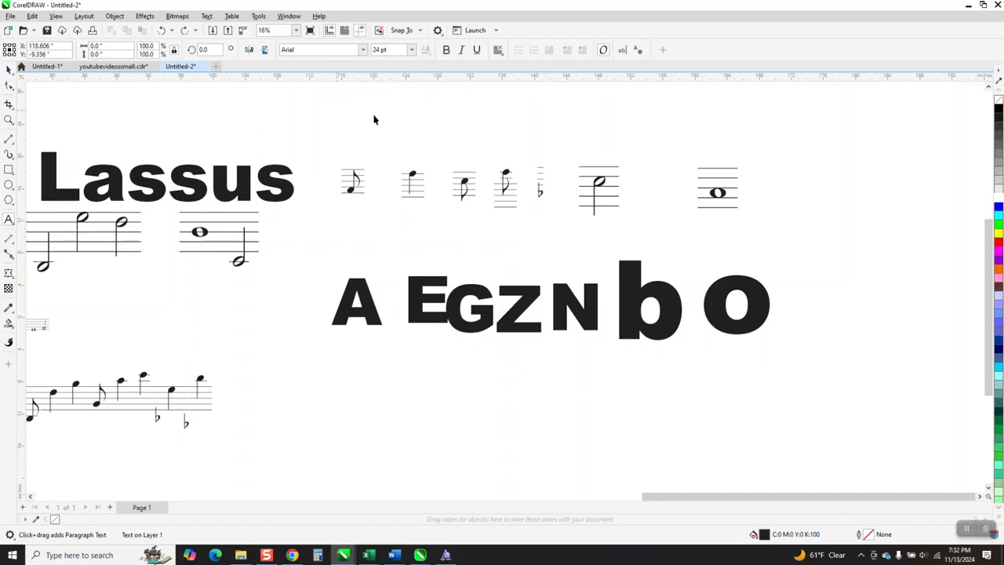
Step: Set the document's default text size to 100 pt for new artistic text
left_click(8, 219)
left_click(411, 49)
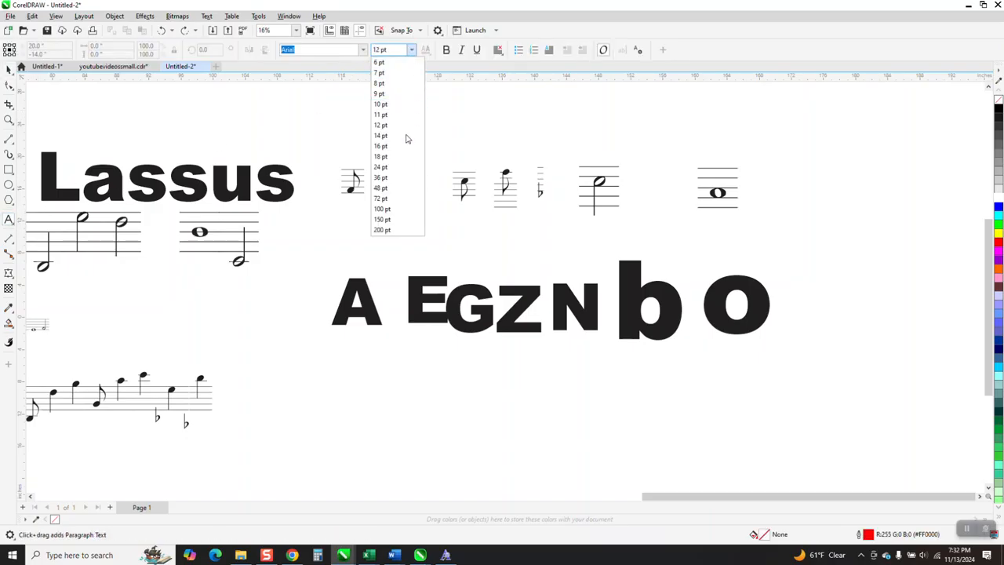
left_click(391, 220)
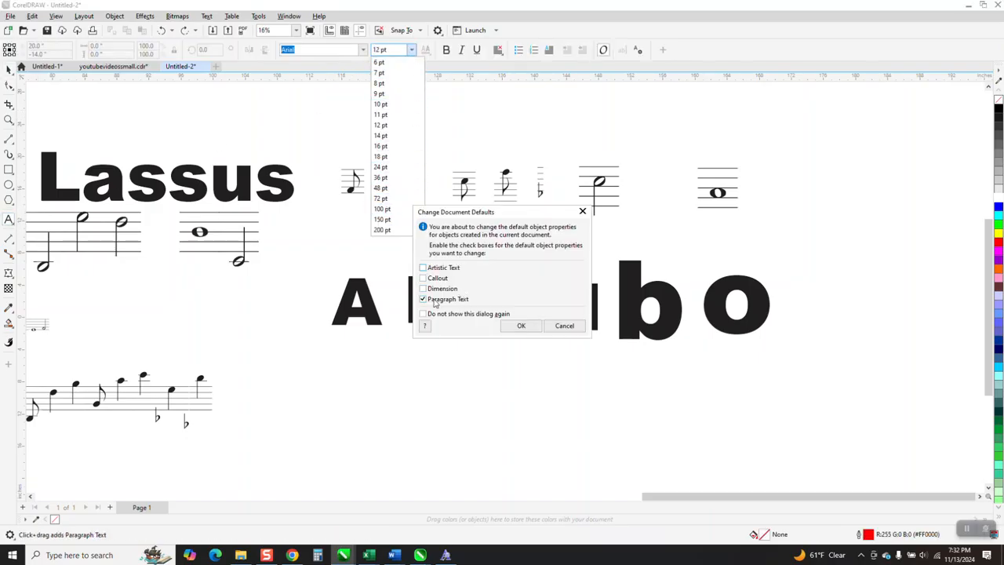
left_click(521, 326)
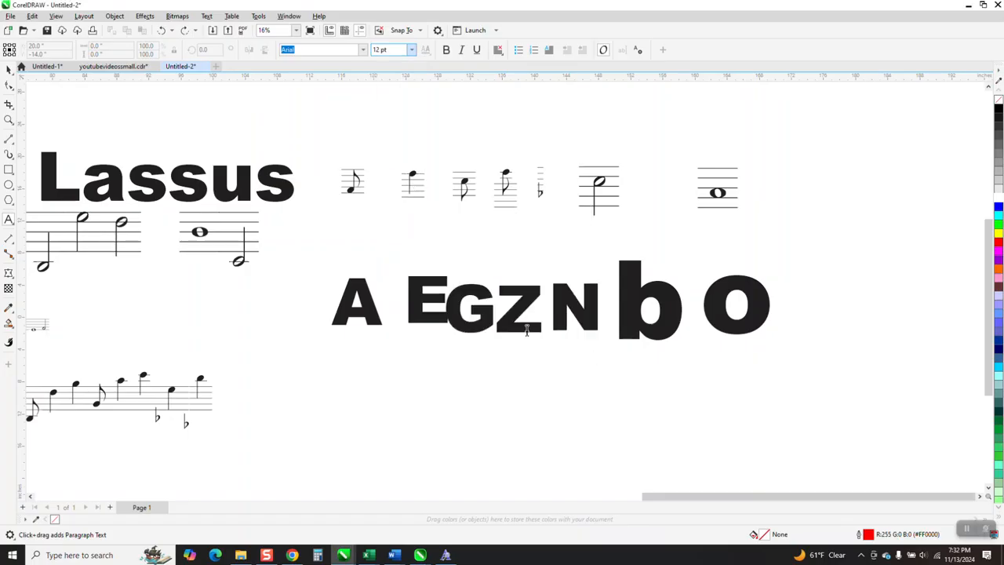
Step: Write the artistic text AEGZNbOAGb below the row of letters and enlarge it to about 466 pt
left_click(369, 420)
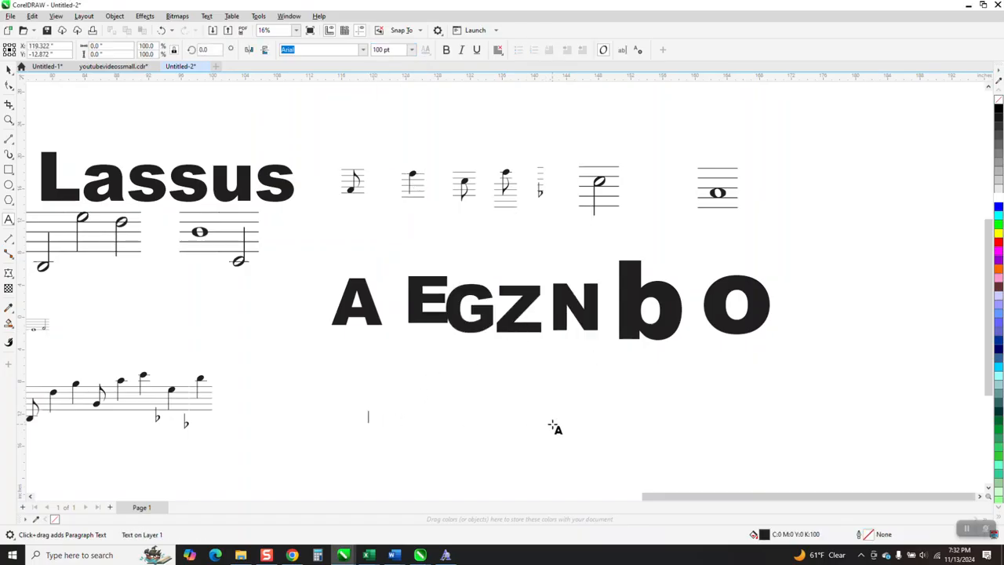
type("ae")
key("BackSpace")
key("BackSpace")
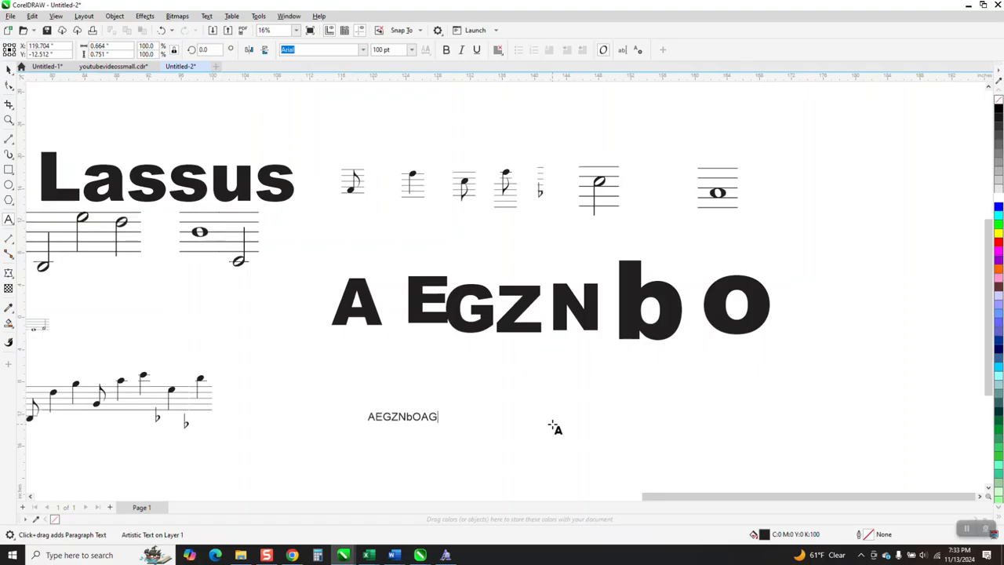
key("Escape")
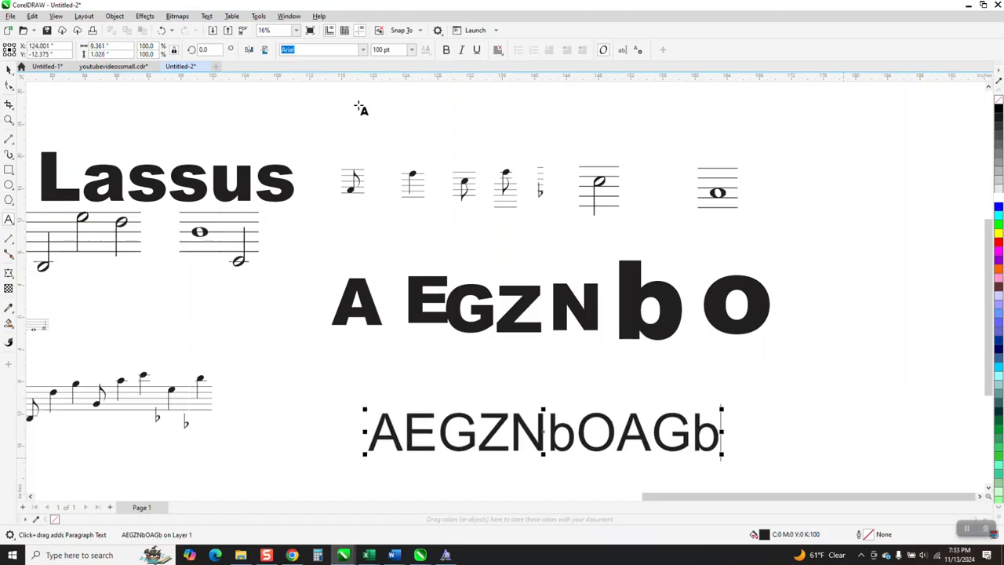
Step: Set the AEGZNbOAGb text in the Lassus font and scale it up to about 219%
left_click(363, 49)
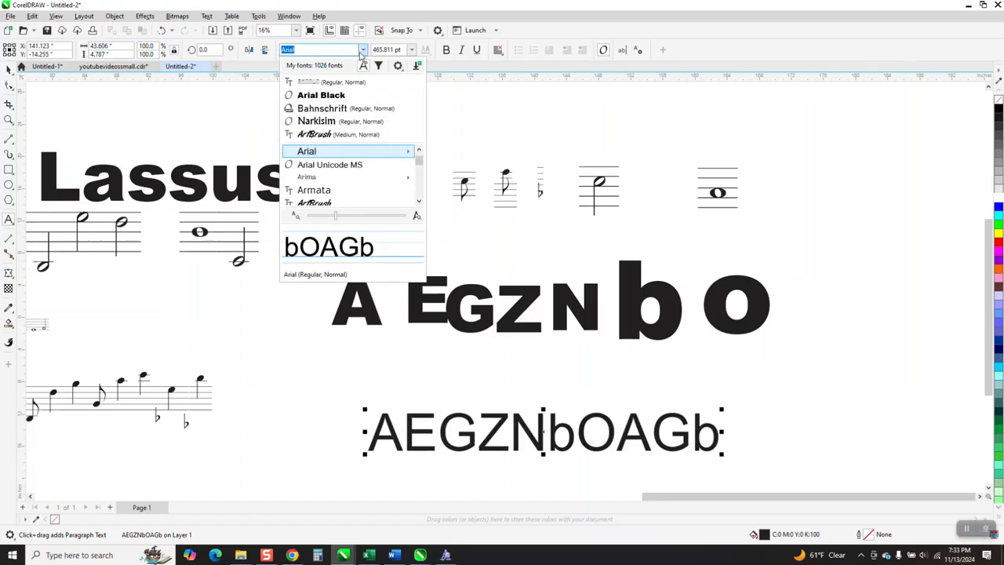
left_click(330, 84)
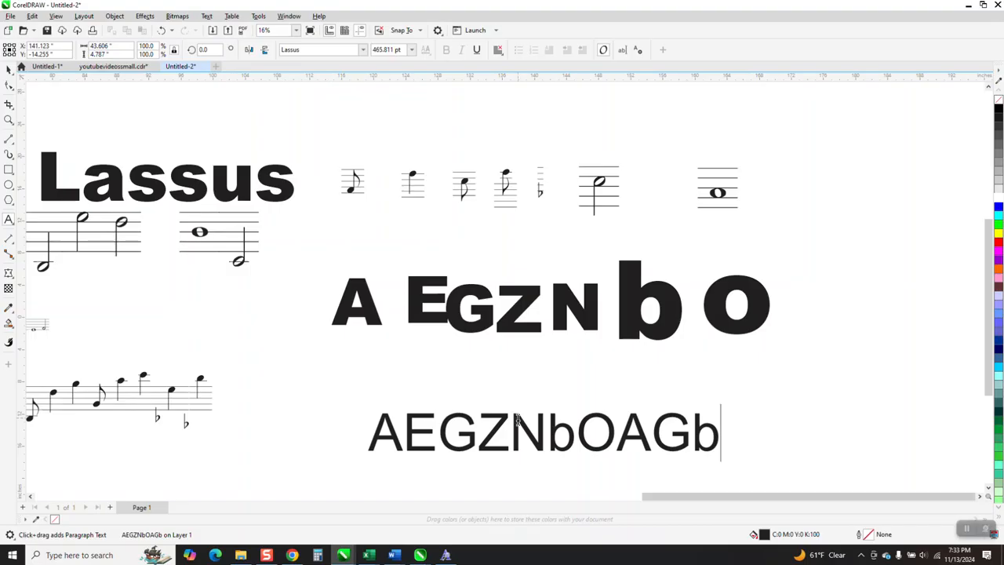
left_click(8, 69)
left_click(544, 452)
left_click(362, 49)
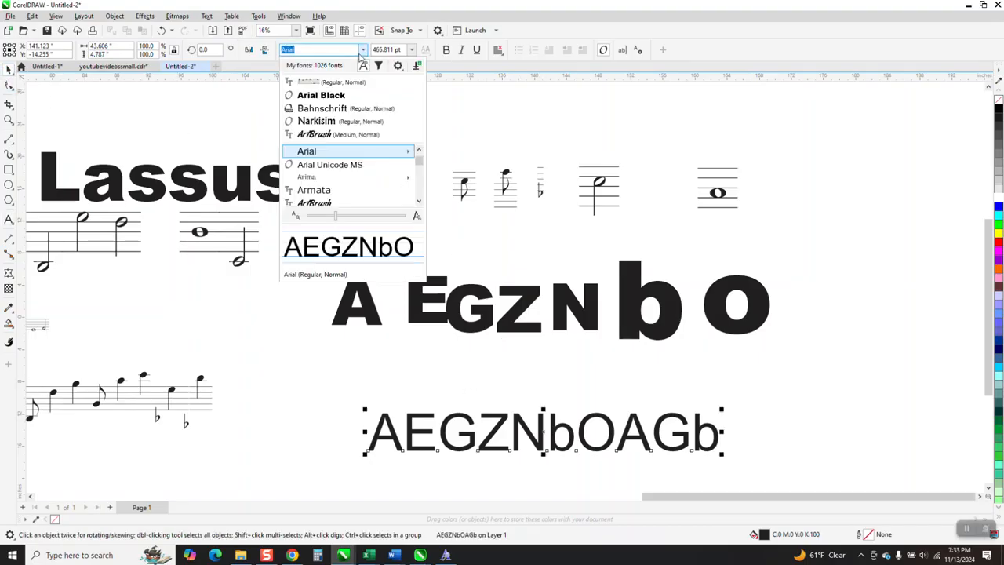
left_click(332, 84)
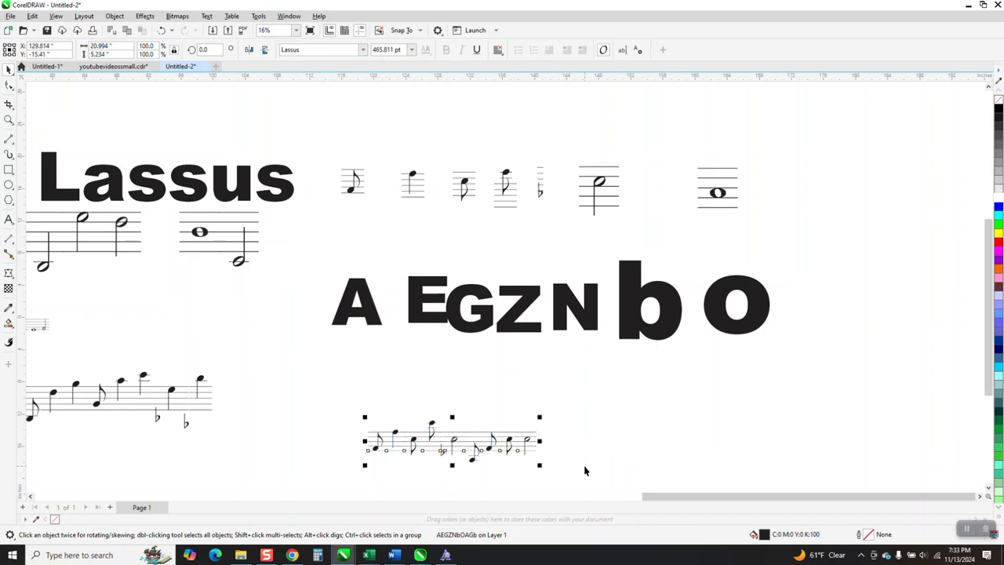
left_click_drag(540, 416, 740, 367)
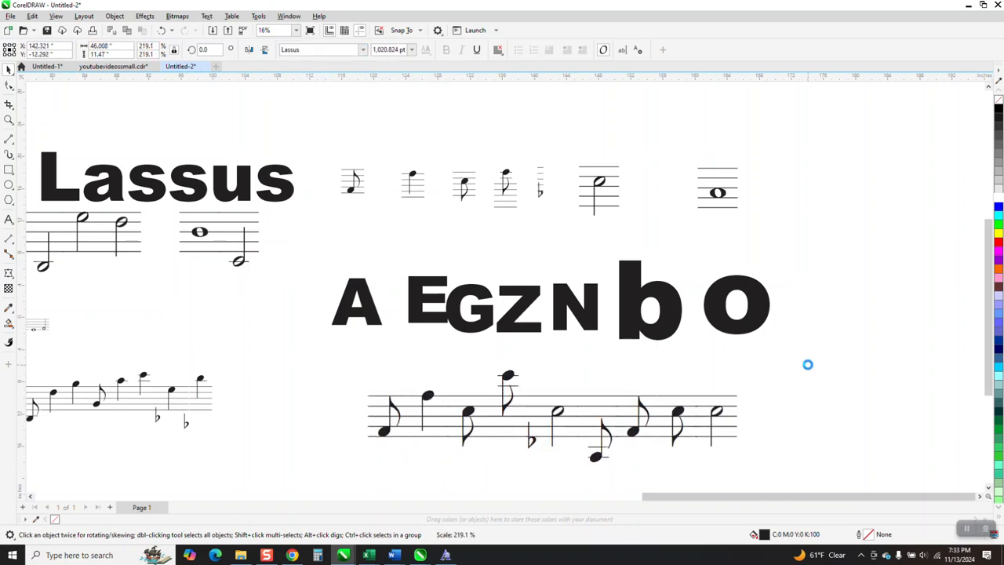
Step: Move the row of seven symbols and the matching row of letters together higher above the new staff
scroll(749, 375, "down", 2)
left_click_drag(444, 220, 792, 357)
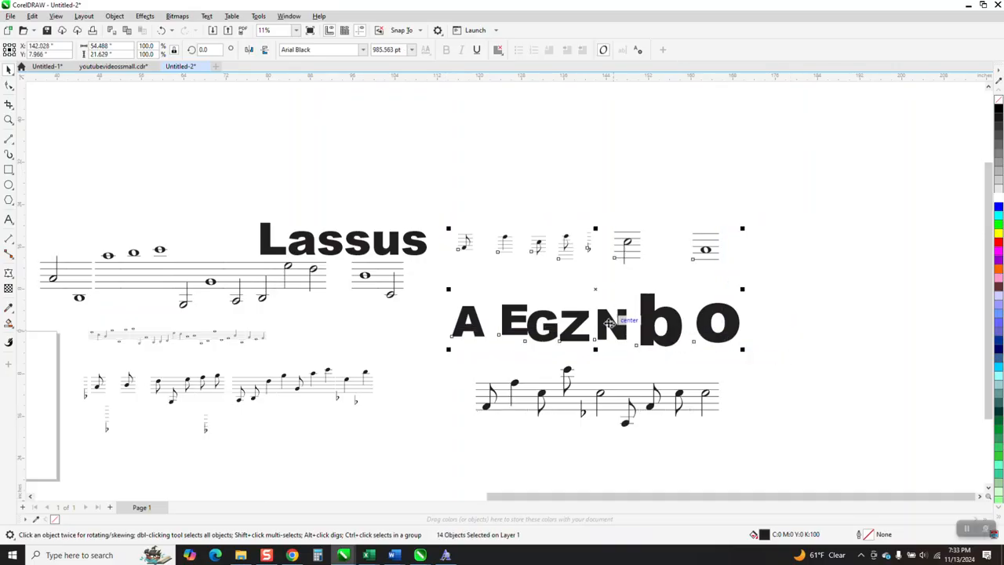
left_click_drag(596, 274, 593, 149)
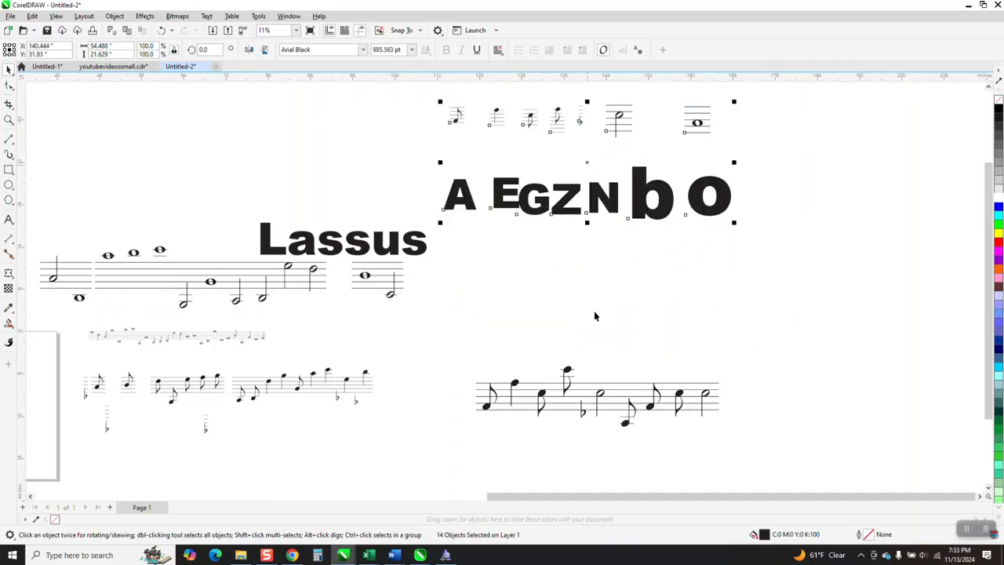
Step: Raise the AEGZNbOAGb staff, duplicate it below itself, and move the original up to just beneath the row of letters
left_click_drag(570, 380, 608, 303)
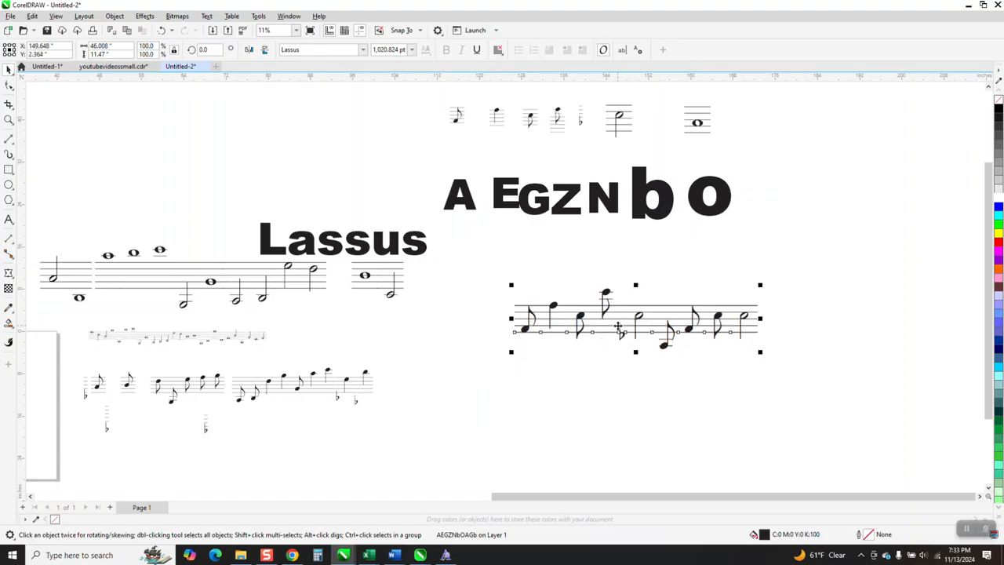
left_click_drag(627, 319, 625, 400)
scroll(618, 384, "down", 1)
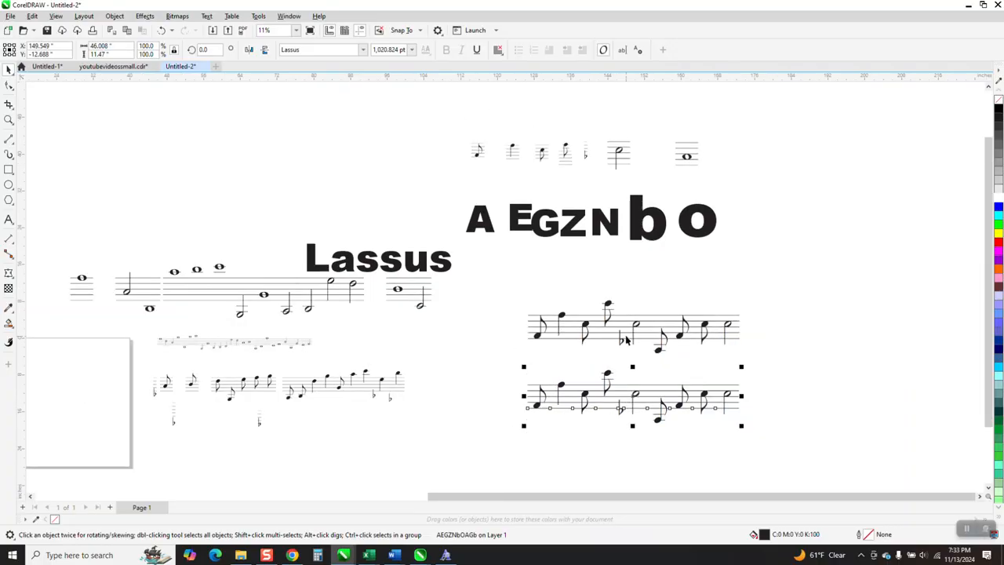
left_click(626, 298)
left_click_drag(625, 318, 625, 276)
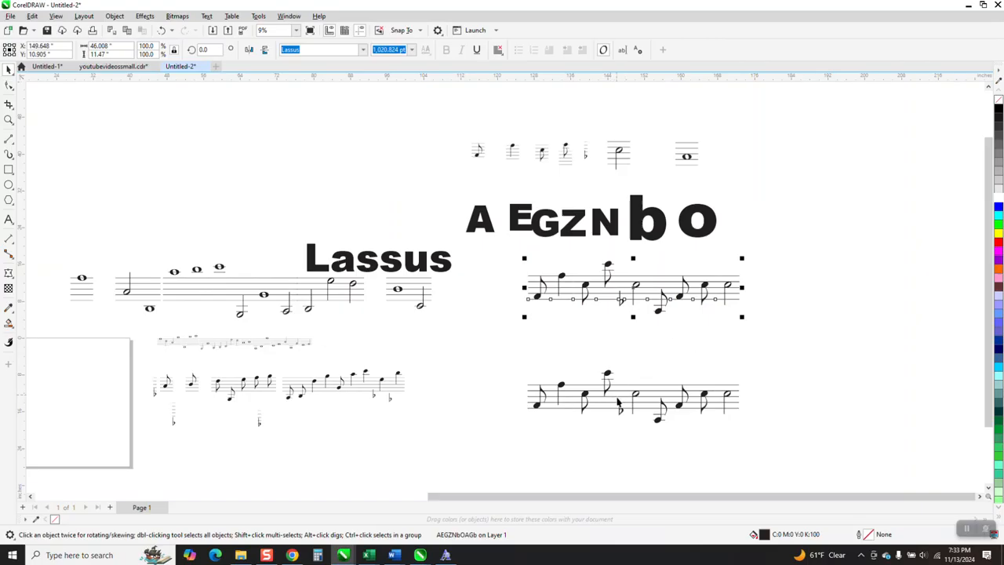
Step: Apply an unconstrained envelope to the upper AEGZNbOAGb staff and bend its top edge into a wave around the middle node
left_click(9, 272)
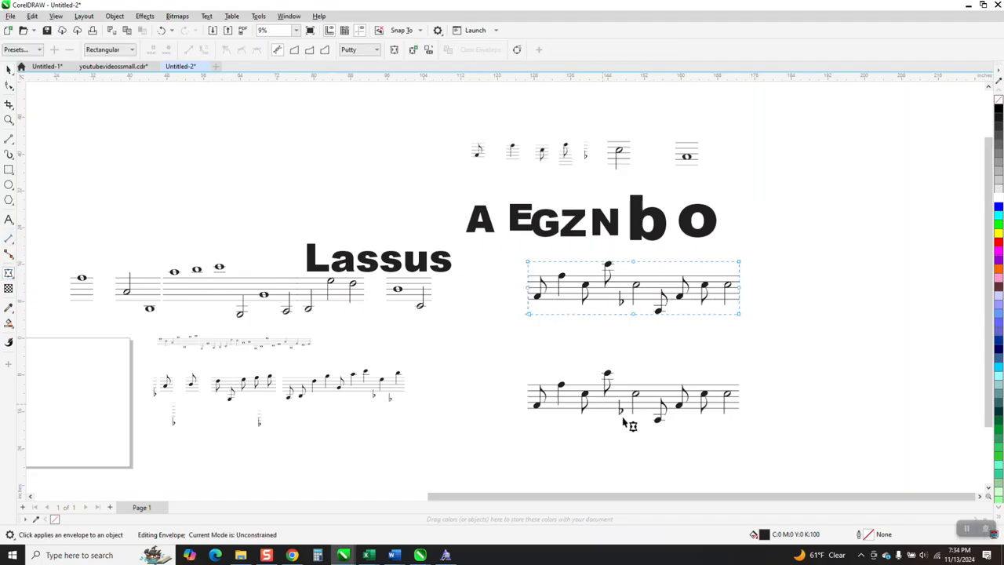
left_click(9, 120)
left_click_drag(521, 249, 780, 347)
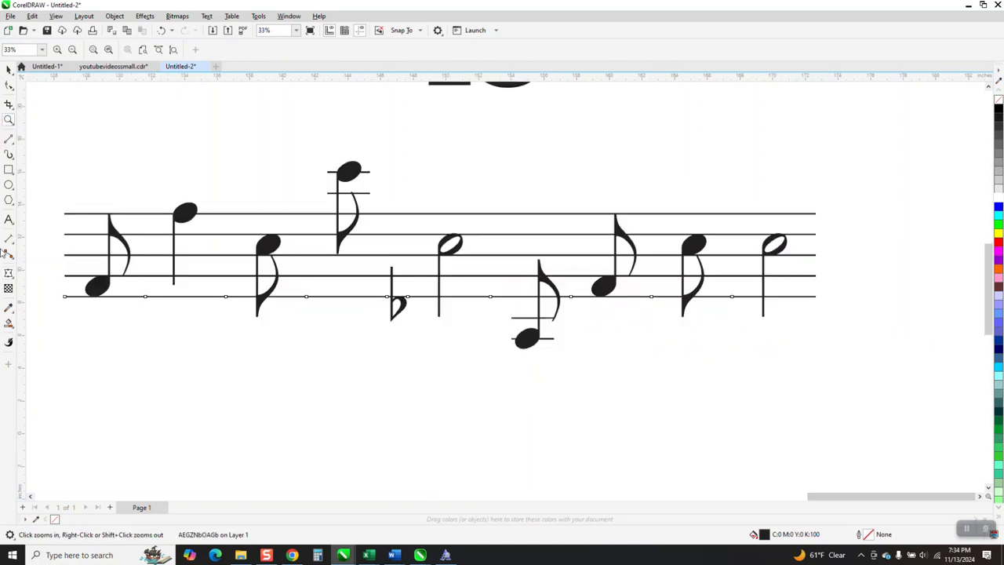
left_click(9, 273)
left_click_drag(76, 258, 75, 259)
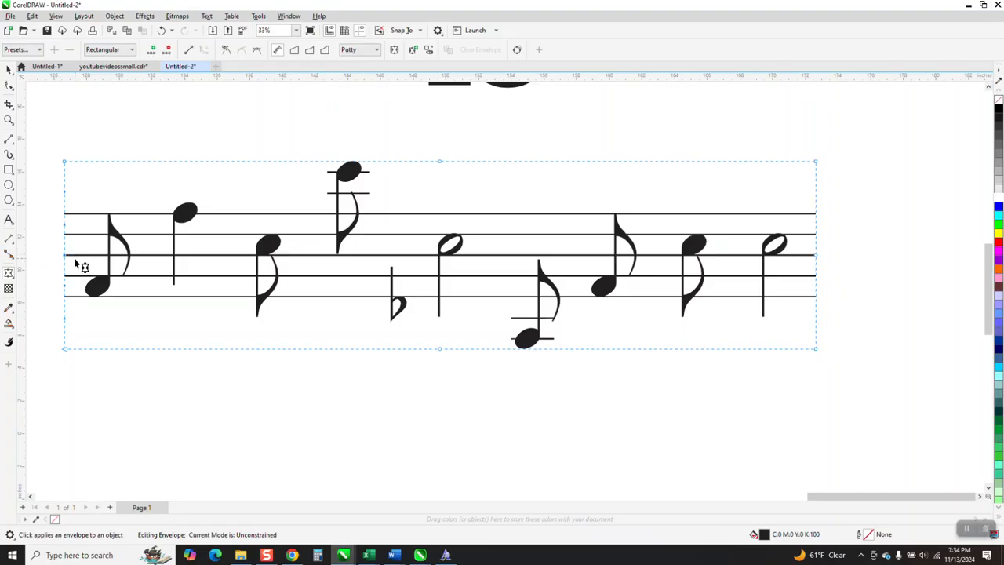
key("XF86Calculator")
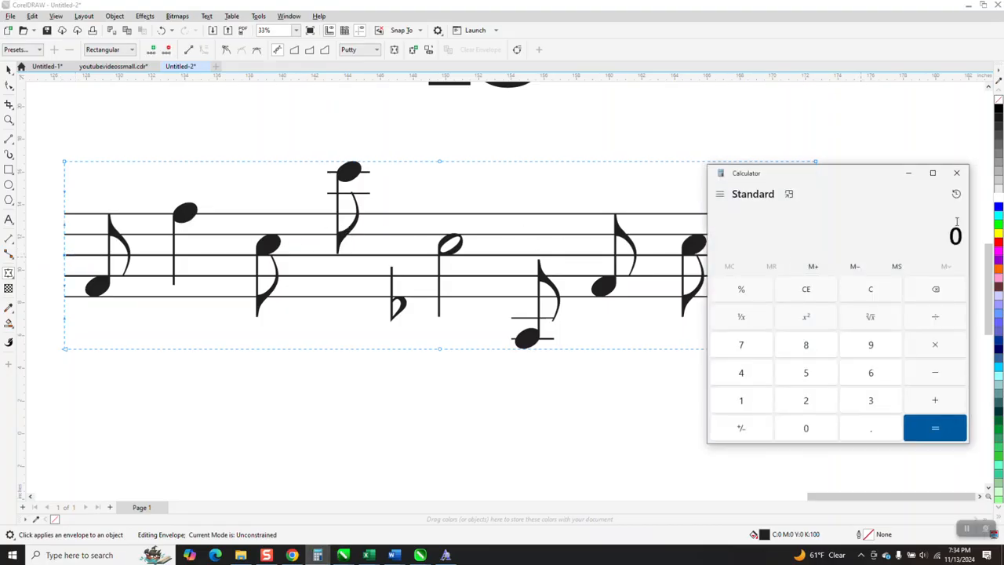
left_click(956, 173)
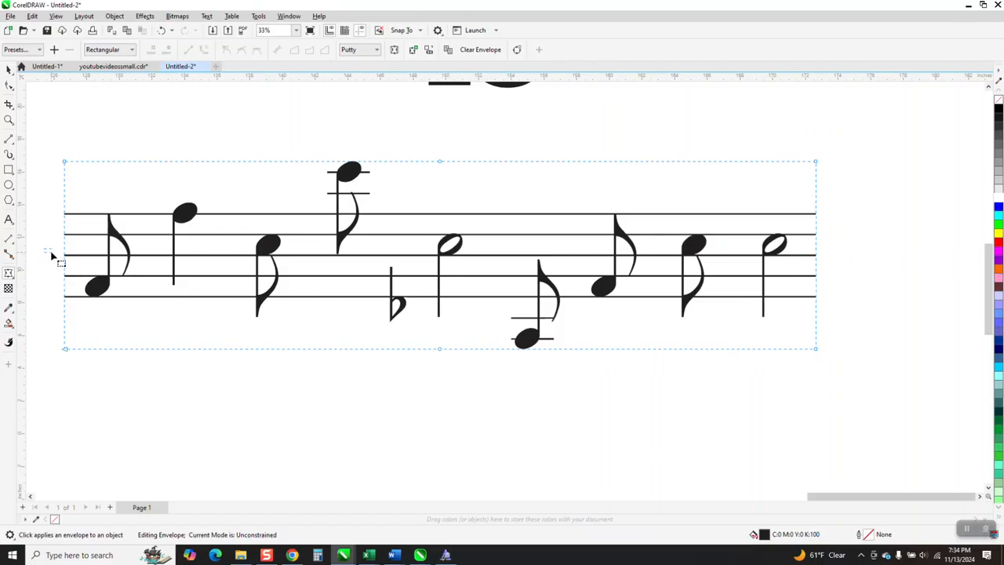
left_click(441, 163)
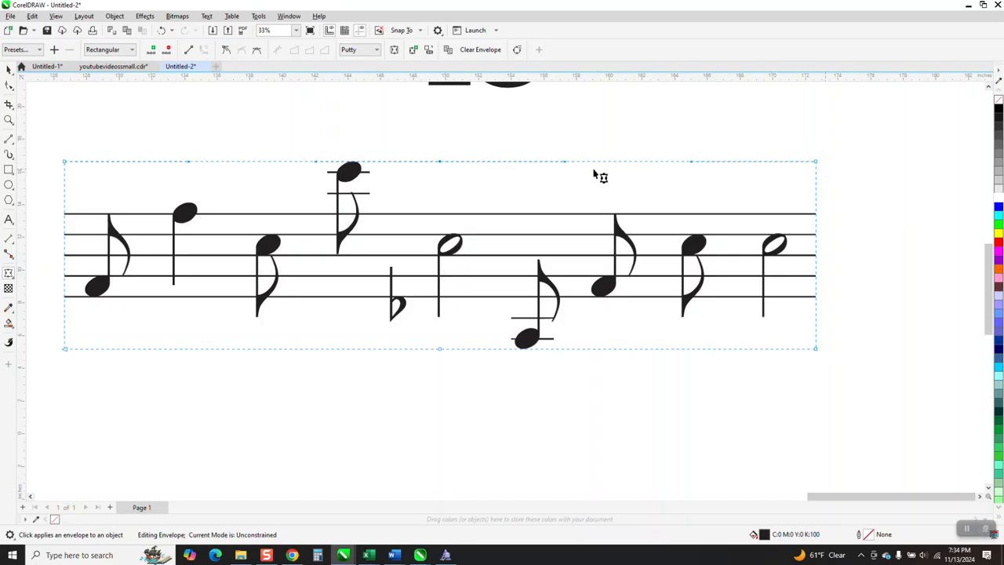
mouse_move(564, 165)
left_mouse_down()
mouse_move(558, 203)
mouse_move(565, 167)
left_mouse_up()
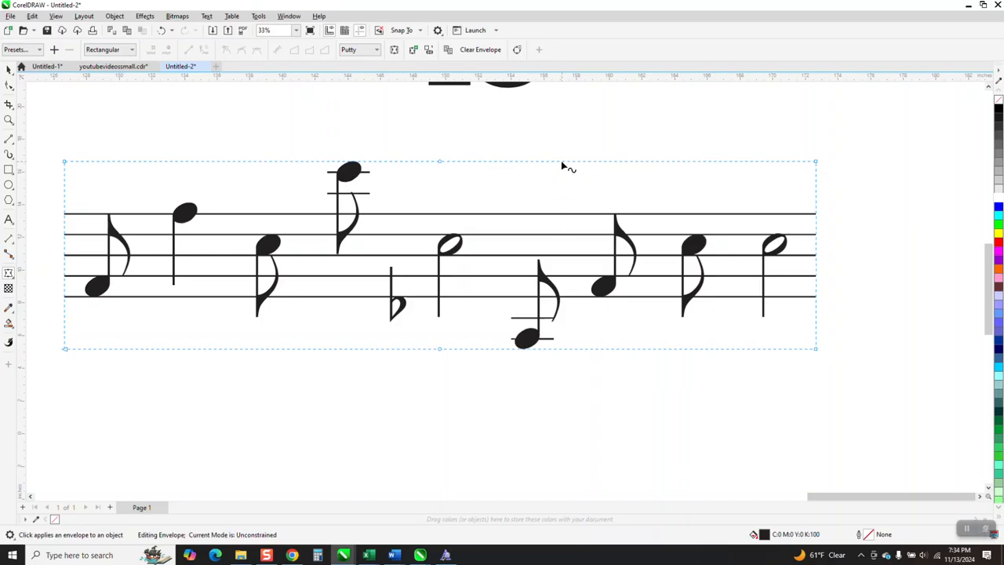
left_click(442, 162)
left_click_drag(567, 163, 555, 207)
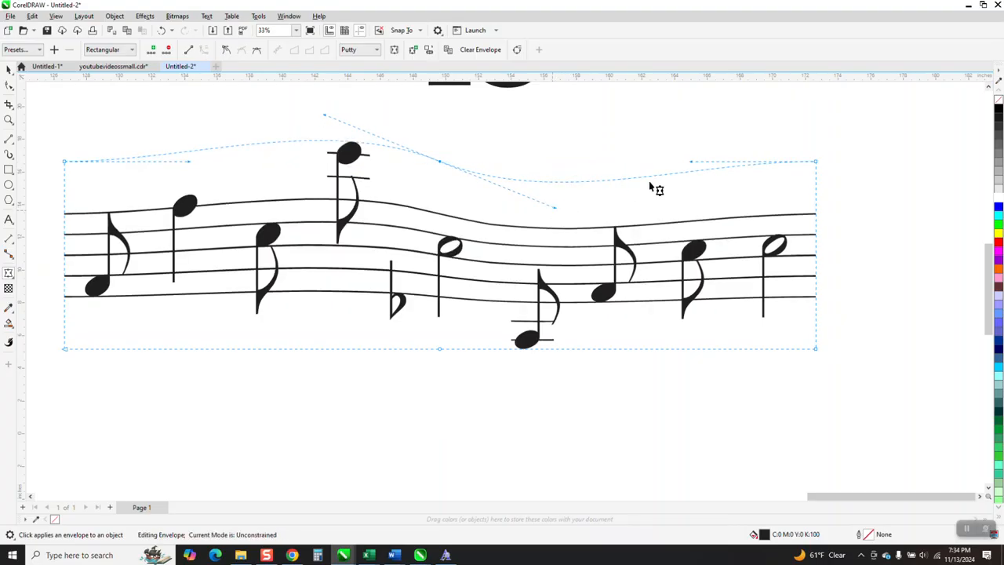
Step: Narrow the staff's right end by moving its envelope corners together, and raise the bottom edge's middle node into an arch
left_click_drag(815, 163, 819, 249)
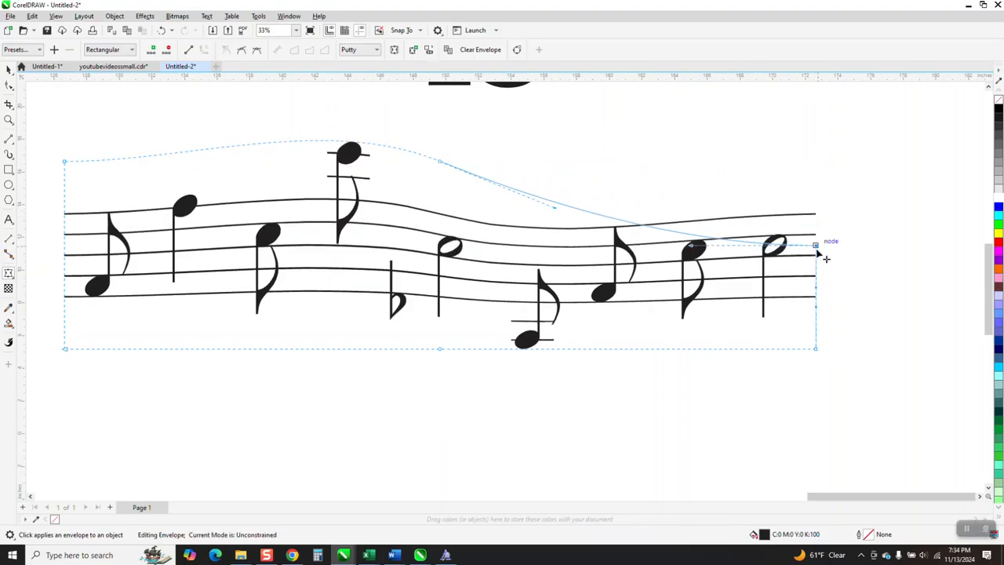
left_click_drag(817, 349, 816, 321)
left_click_drag(440, 349, 433, 259)
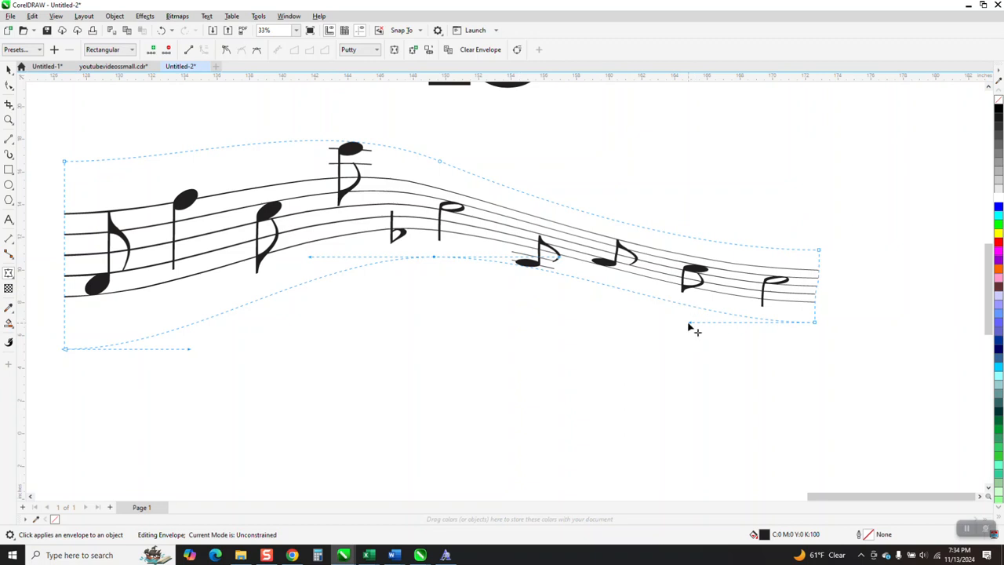
left_click_drag(688, 327, 688, 345)
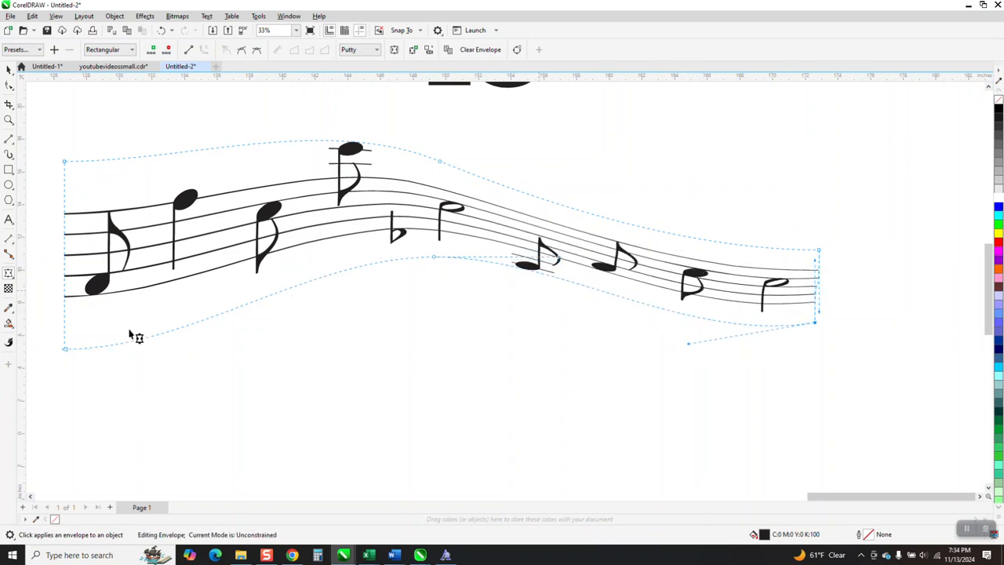
Step: Widen the staff's left end by pulling its envelope corners outward, and smooth and lower the middle of the top edge
left_click_drag(64, 350, 53, 409)
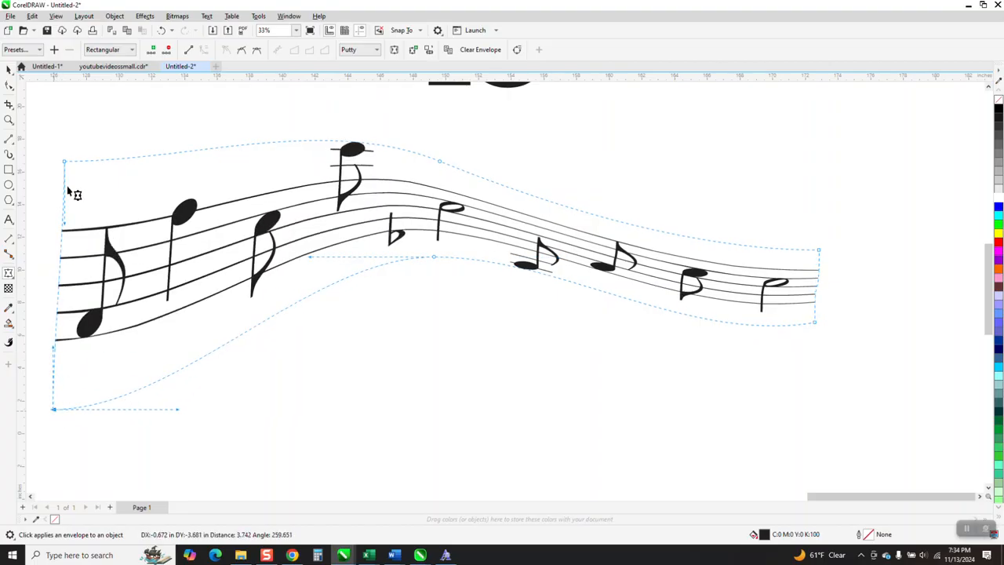
left_click_drag(64, 160, 50, 109)
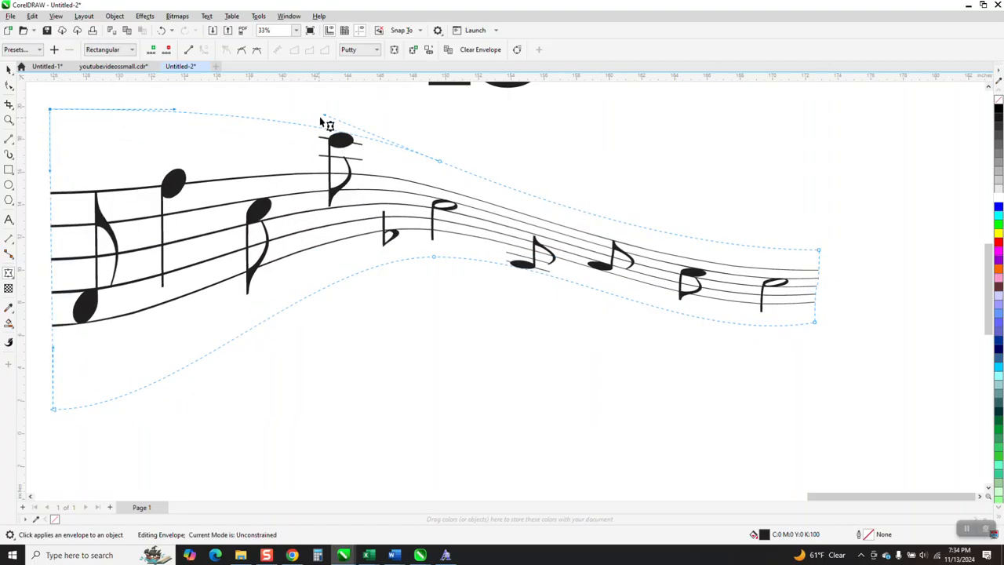
mouse_move(321, 119)
left_mouse_down()
mouse_move(334, 137)
mouse_move(317, 138)
left_mouse_up()
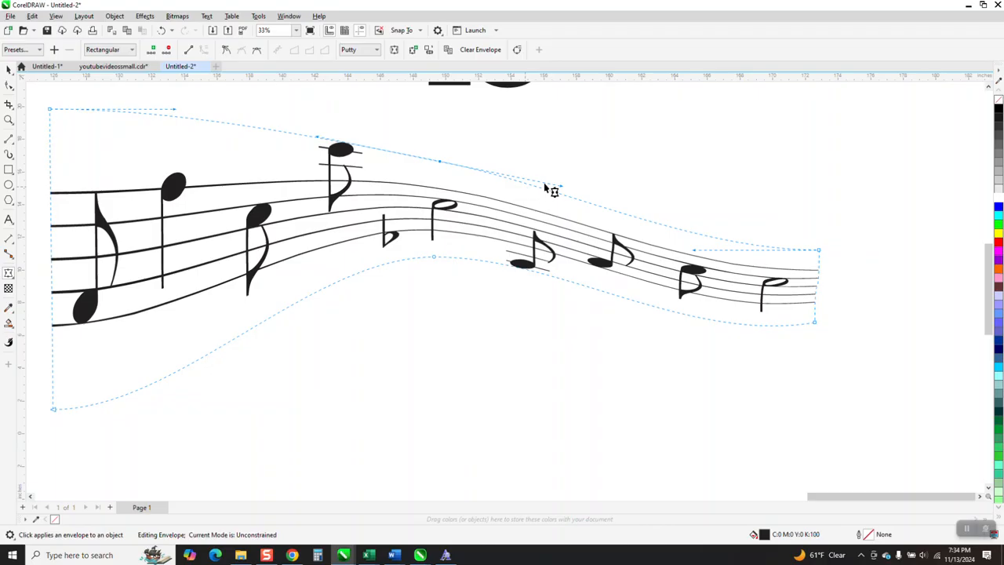
left_click_drag(440, 162, 441, 178)
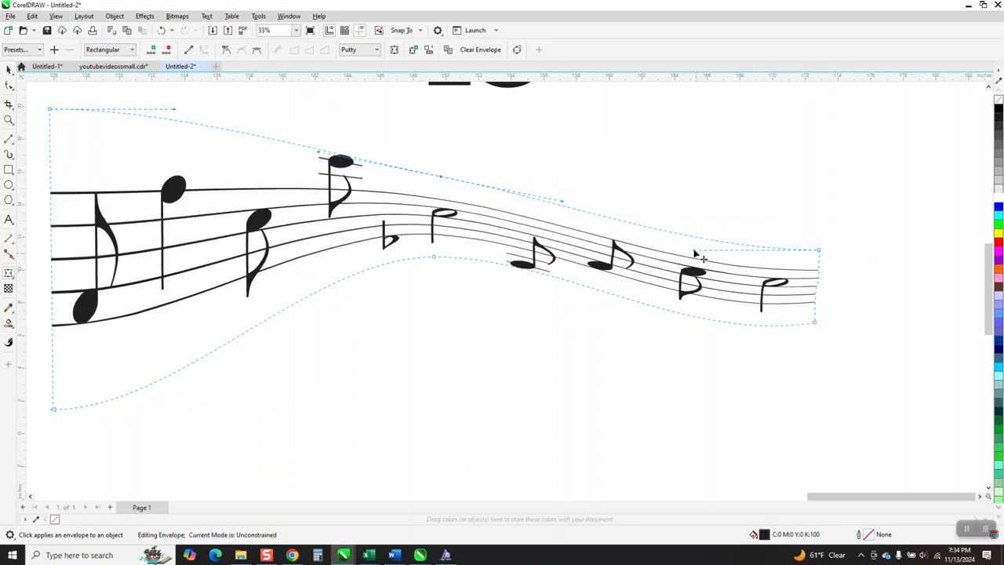
Step: Flatten the envelope's bottom curve near the staff's narrow right end, and deselect the staff
left_click(818, 334)
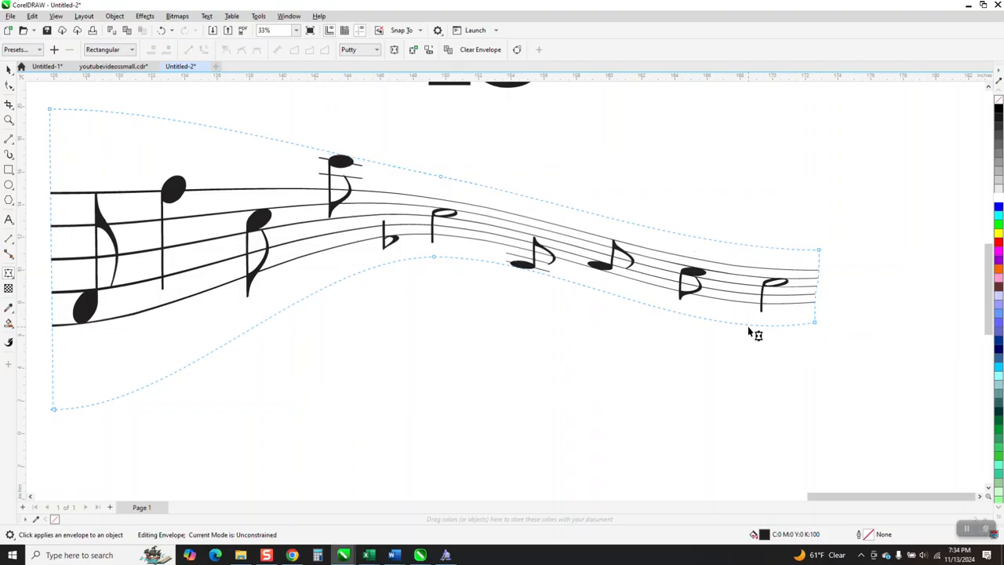
left_click(815, 324)
left_click_drag(694, 350, 680, 313)
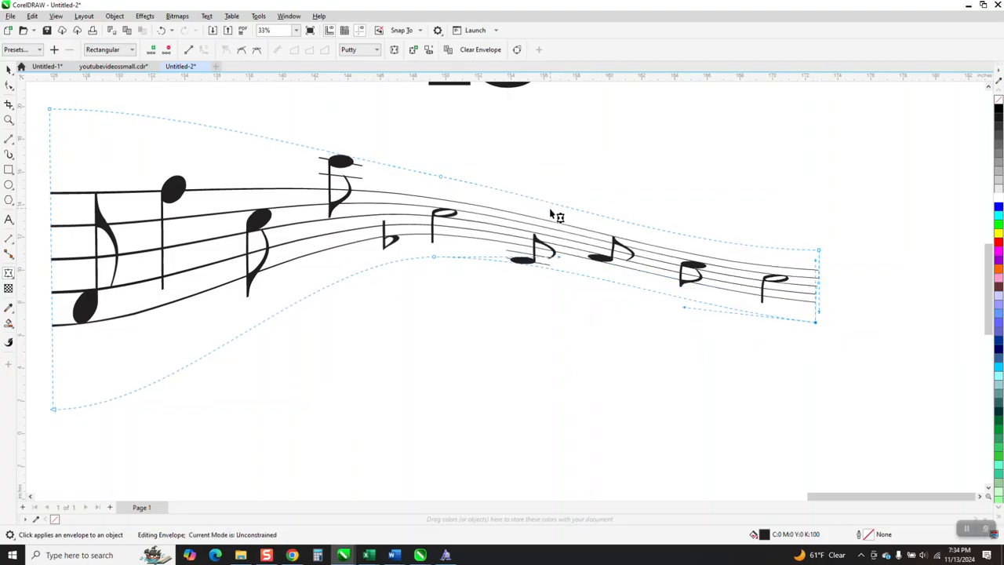
scroll(559, 227, "down", 1)
left_click(9, 69)
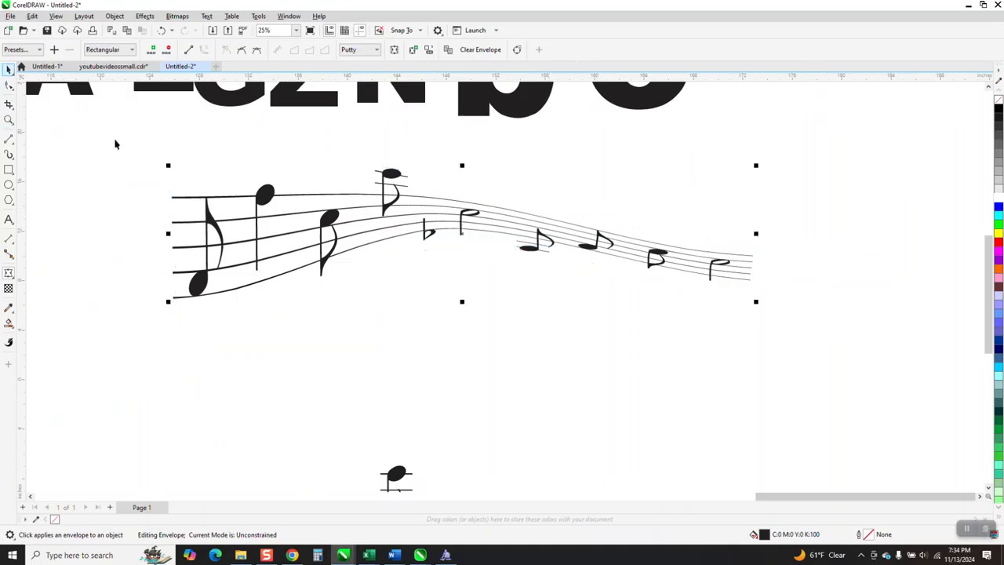
left_click(636, 309)
Step: Review the whole layout, including the Lassus title, the sample note rows and the curved and straight staves
scroll(529, 184, "down", 3)
scroll(545, 228, "down", 4)
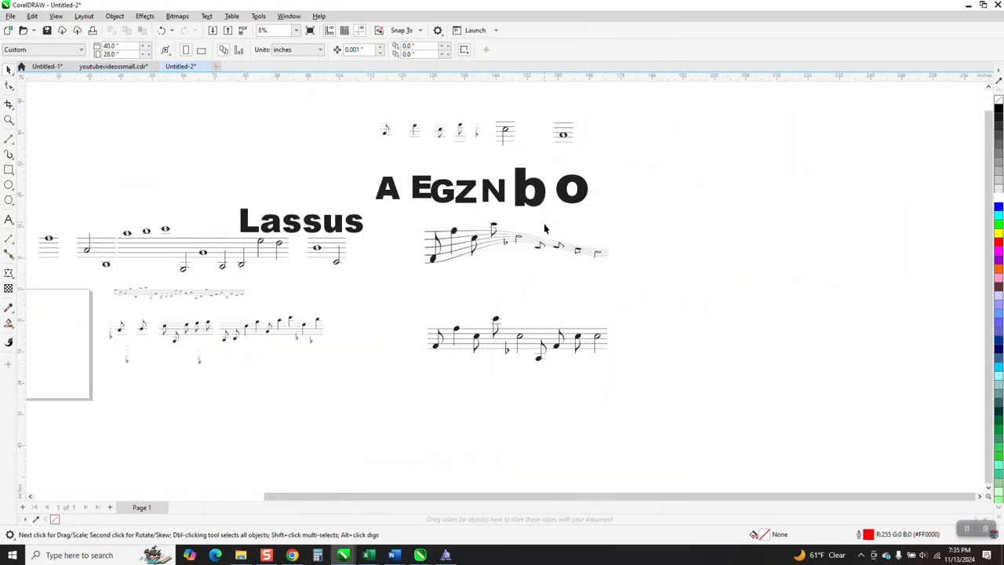
scroll(545, 229, "down", 3)
scroll(460, 237, "down", 1)
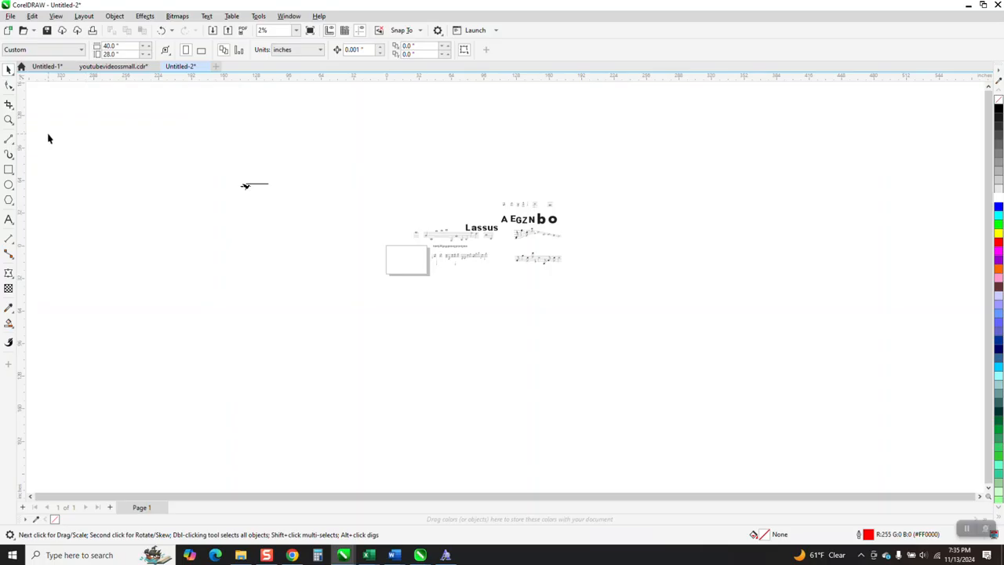
left_click(9, 119)
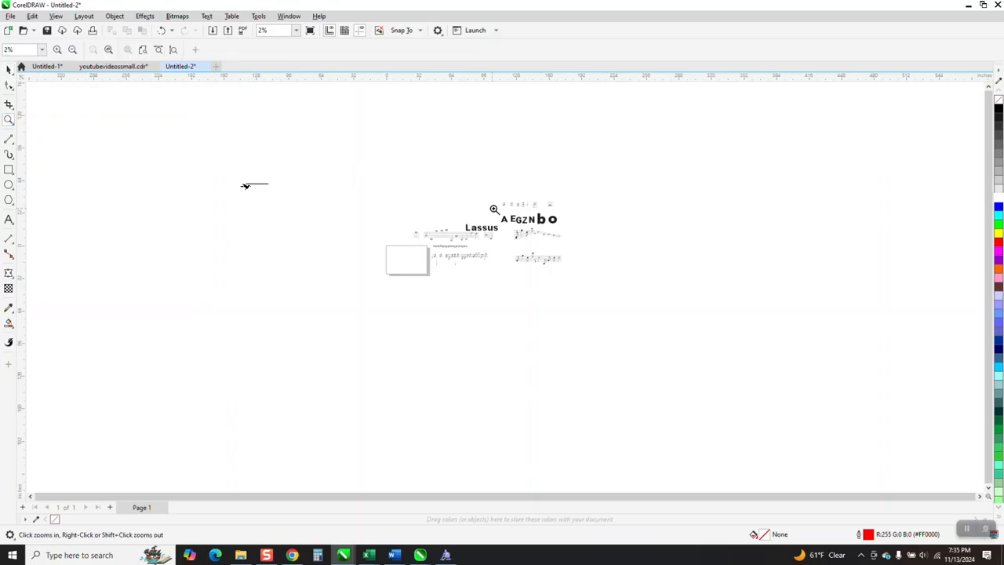
left_click_drag(468, 214, 516, 251)
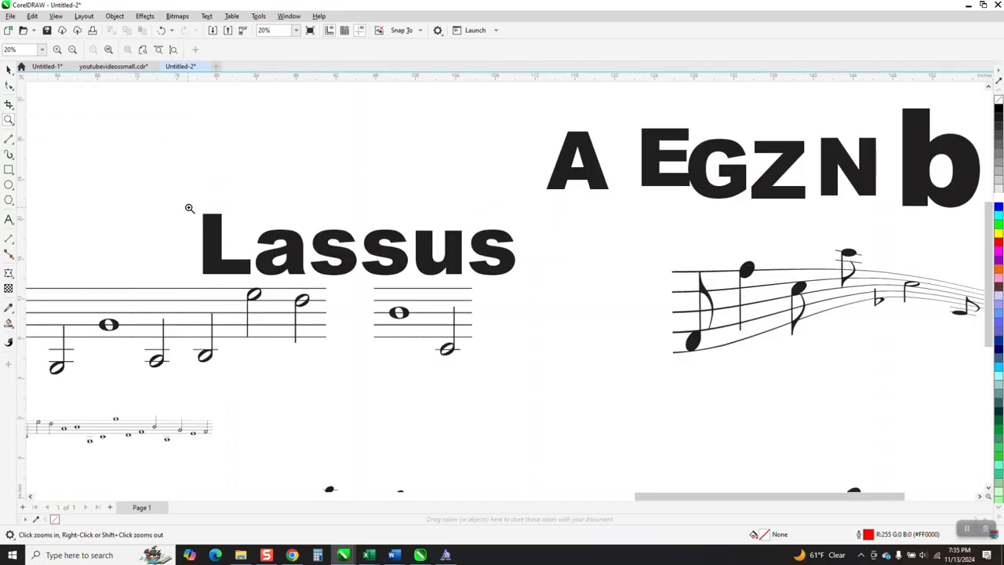
scroll(533, 261, "down", 1)
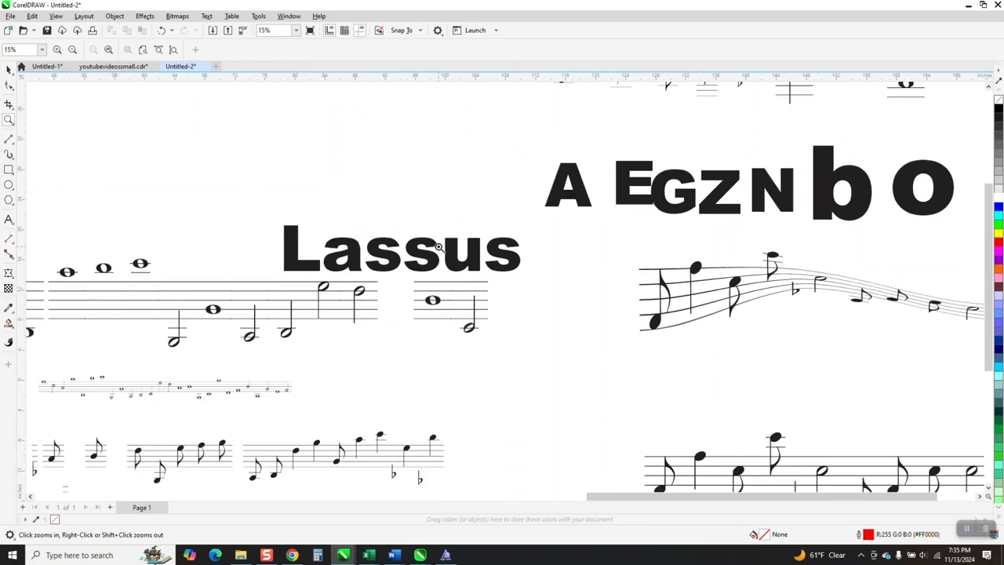
scroll(454, 248, "down", 2)
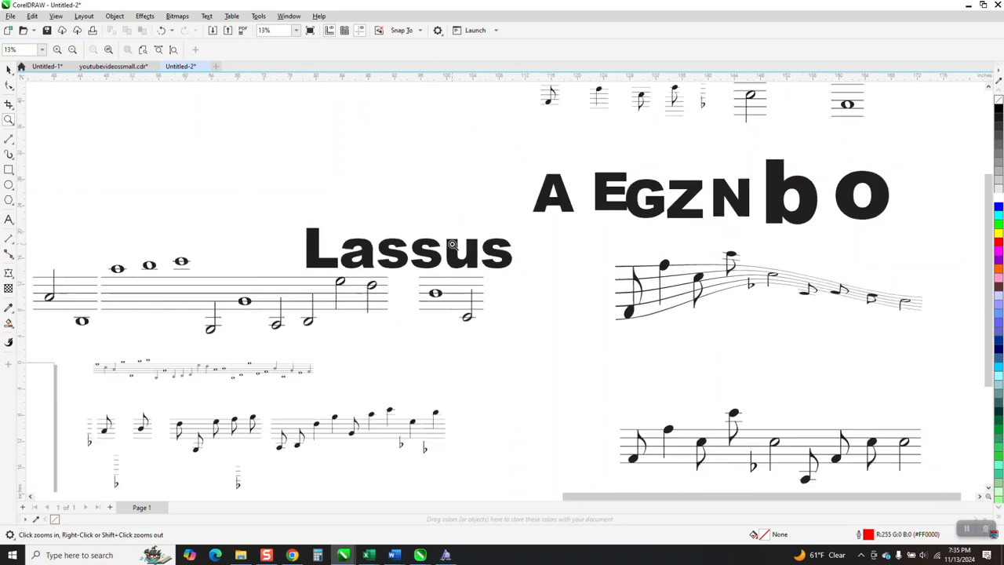
Step: Examine the curved staff's tapering lines, notes and flat symbol up close, and compare it with the straight staff below
left_click_drag(823, 331, 823, 331)
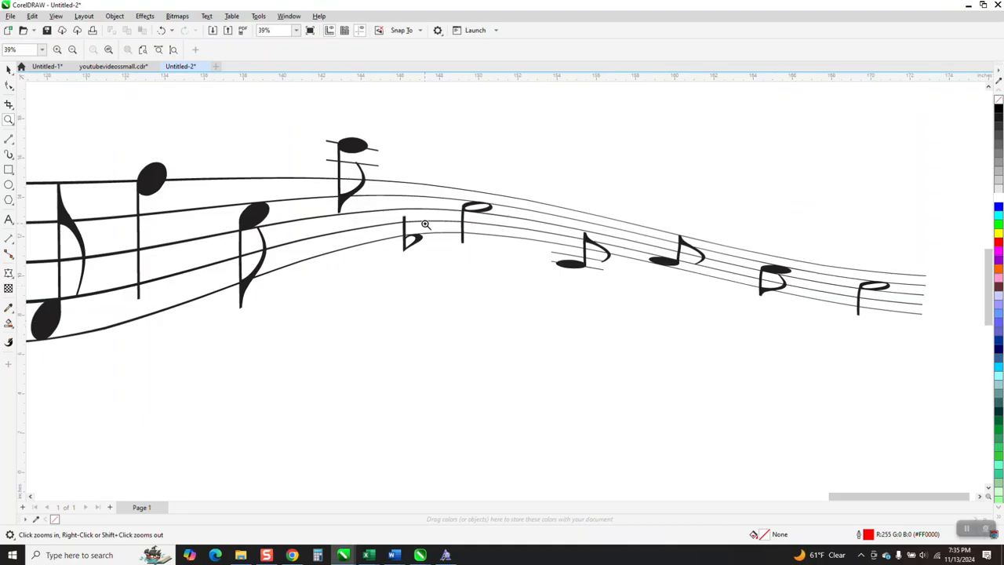
scroll(425, 225, "down", 1)
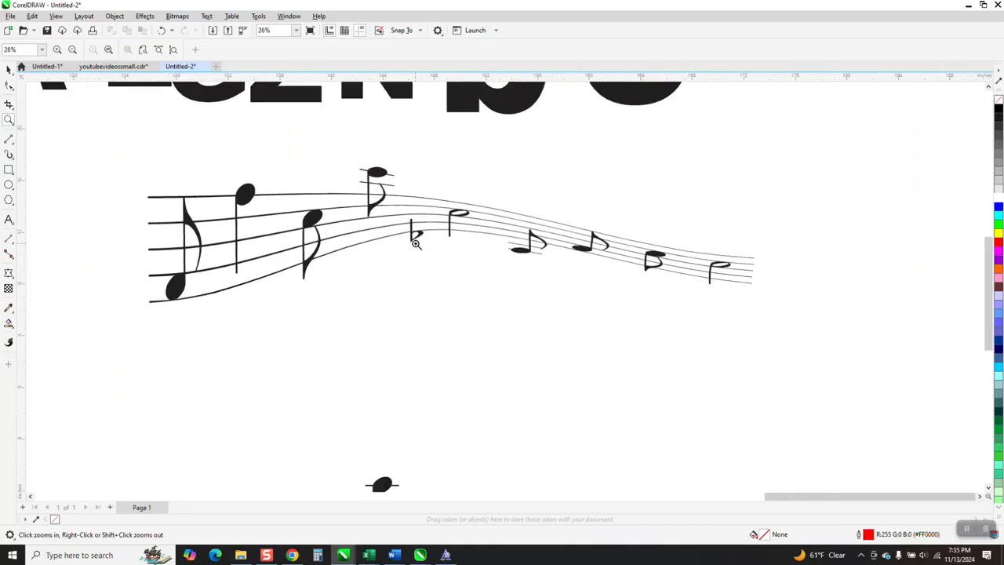
left_click_drag(406, 214, 428, 248)
scroll(478, 271, "down", 4)
scroll(520, 292, "down", 8)
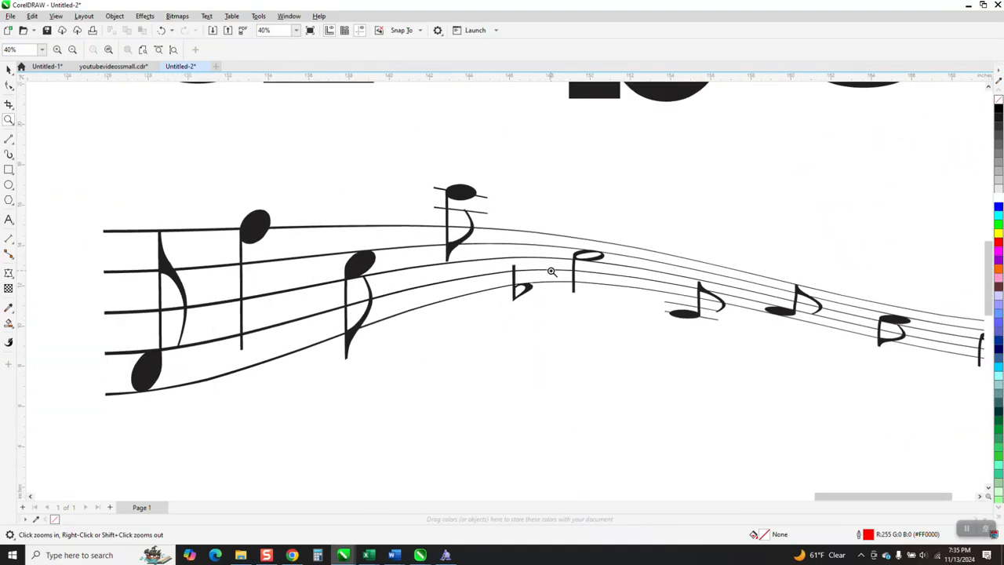
scroll(551, 271, "down", 2)
scroll(574, 282, "down", 1)
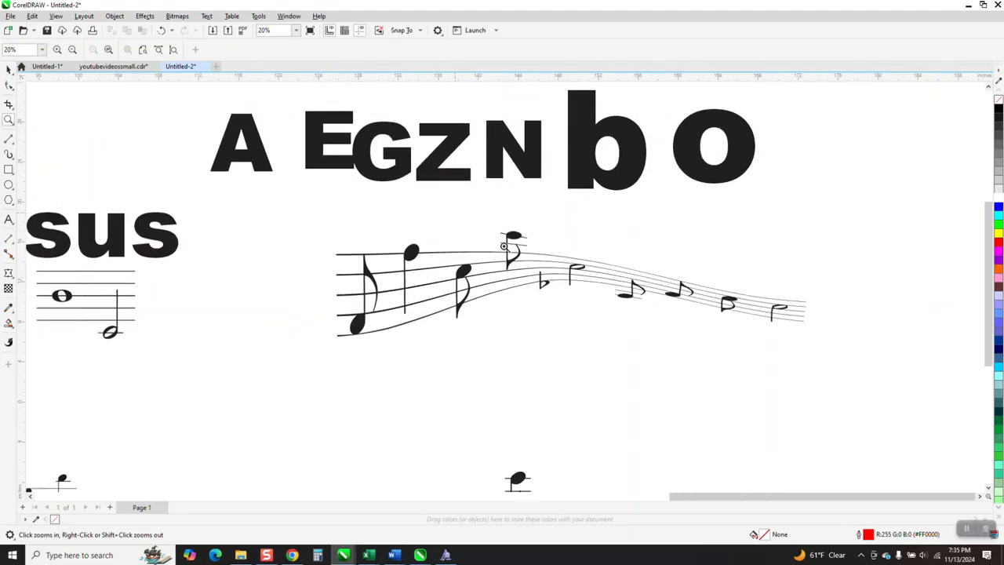
scroll(589, 251, "down", 2)
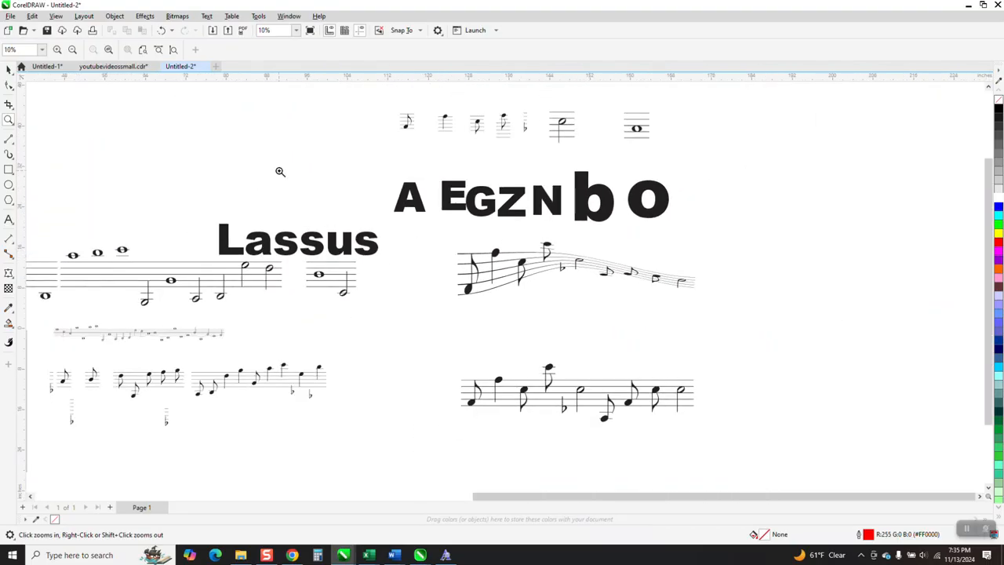
left_click(9, 69)
scroll(487, 288, "down", 1)
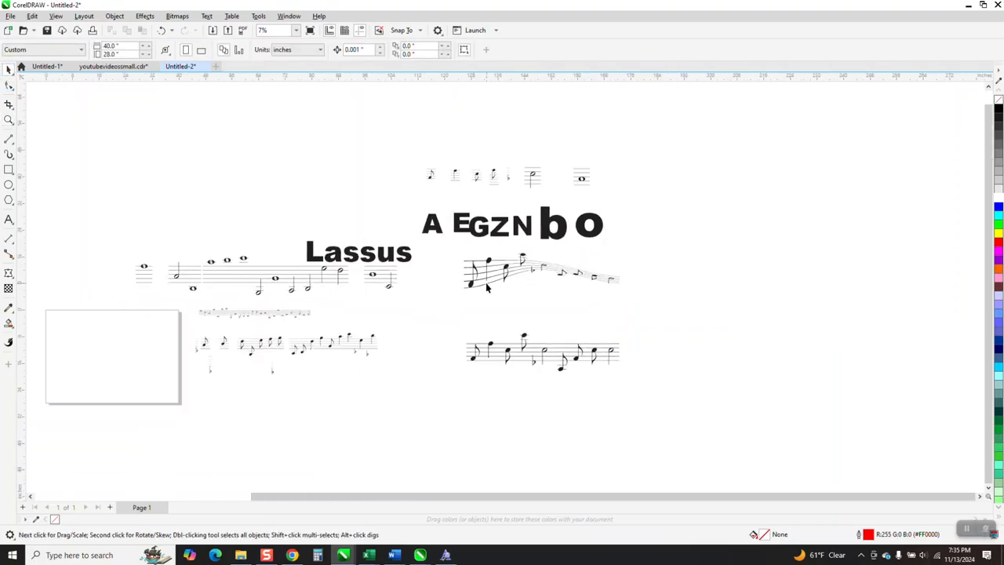